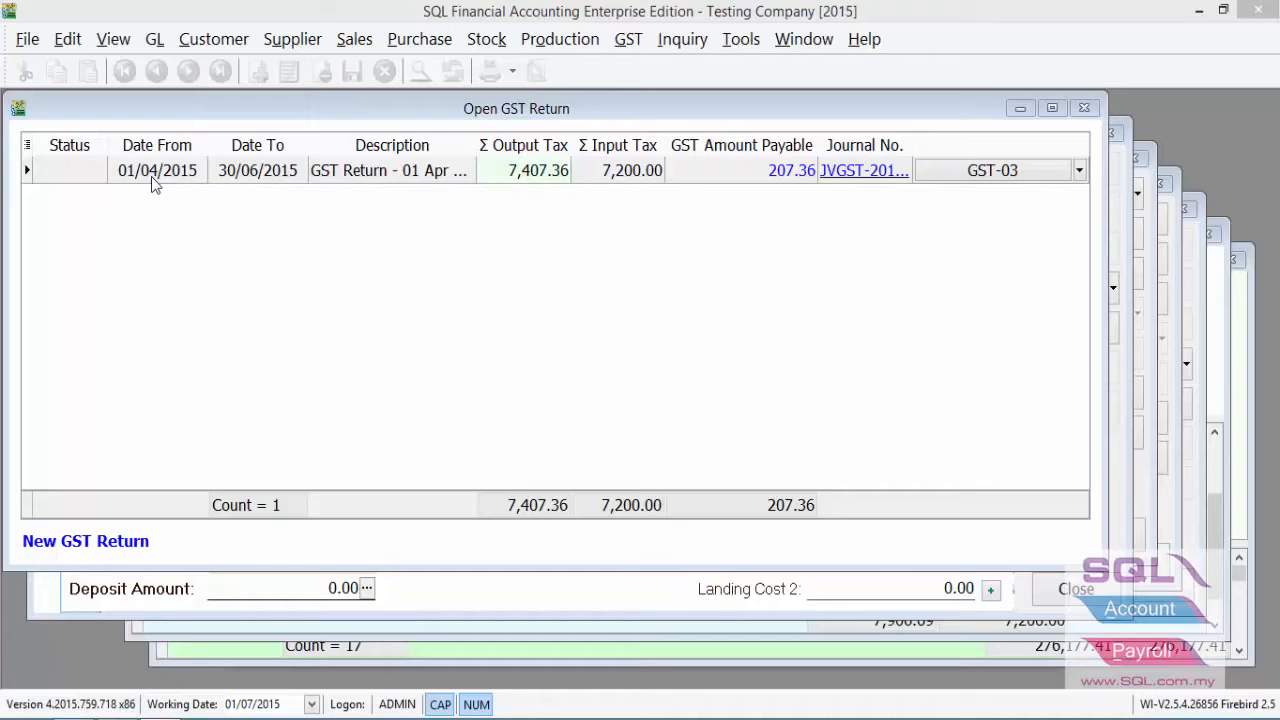
# Check the start and end dates of the processed GST return
pyautogui.click(151, 176)
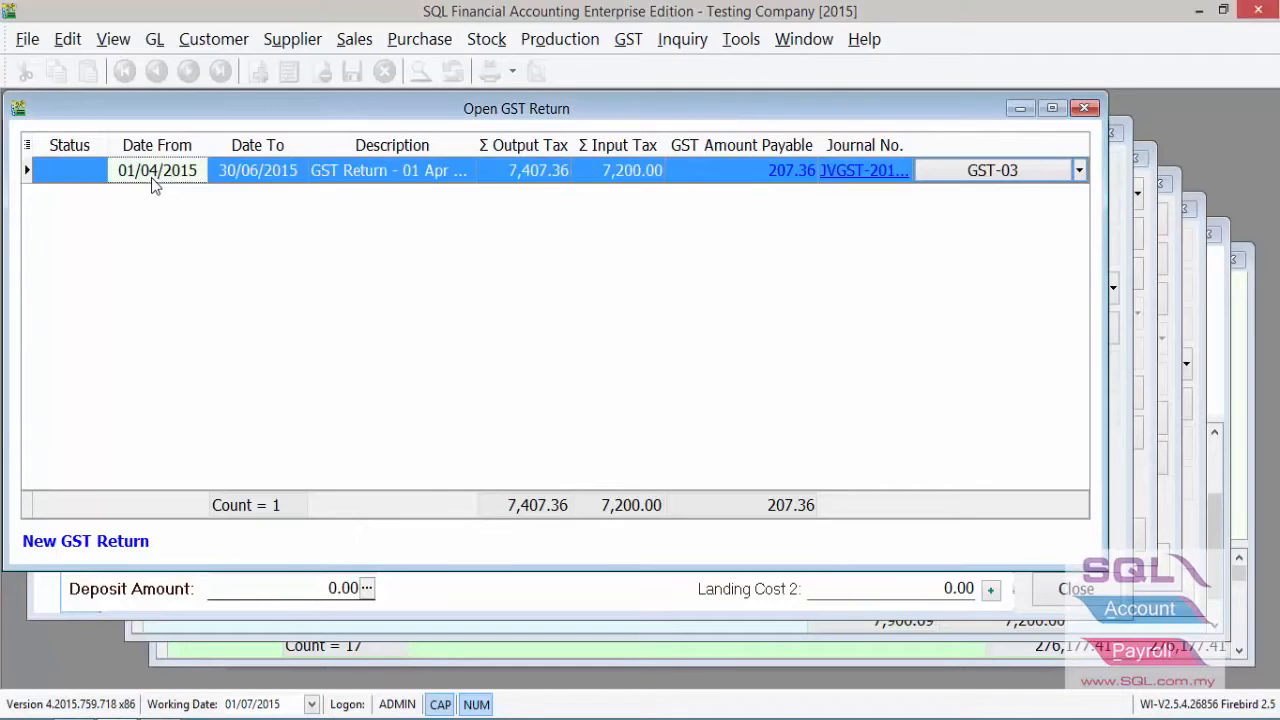
pyautogui.click(250, 176)
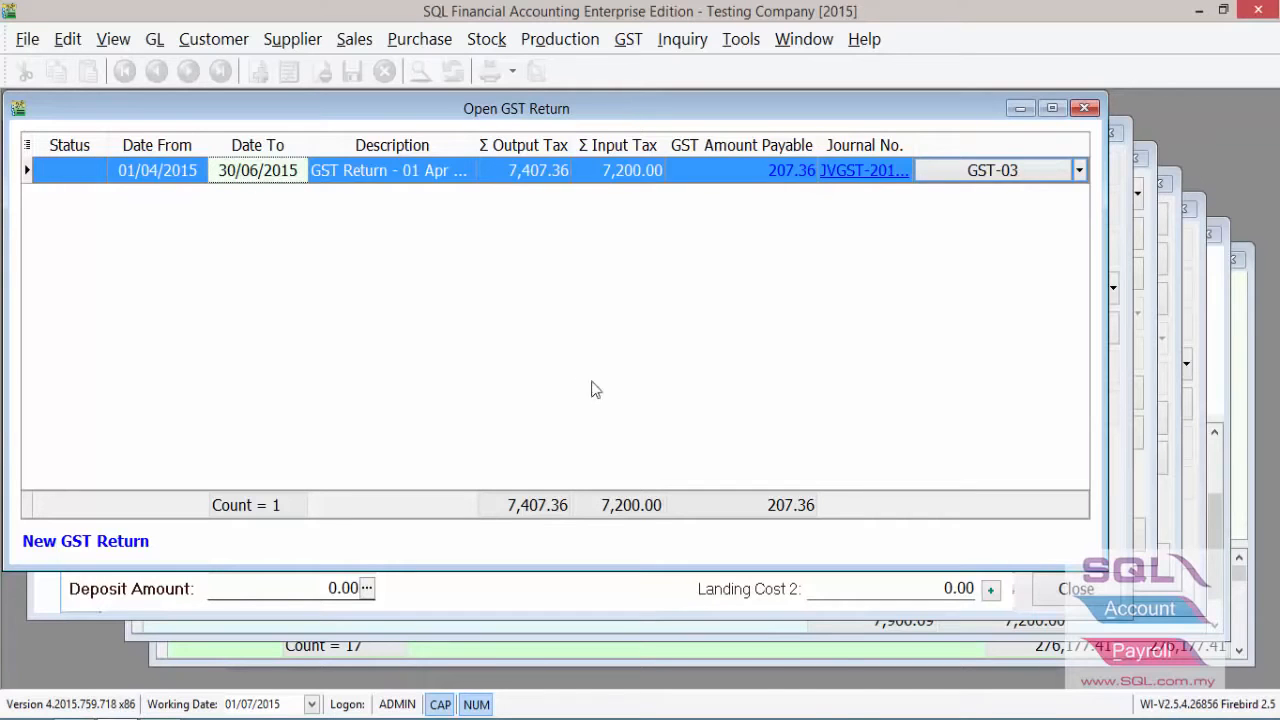
# Try to save the purchase invoice for the Ericsson battery with its date in the closed GST period, 01/06/2015
pyautogui.click(1127, 466)
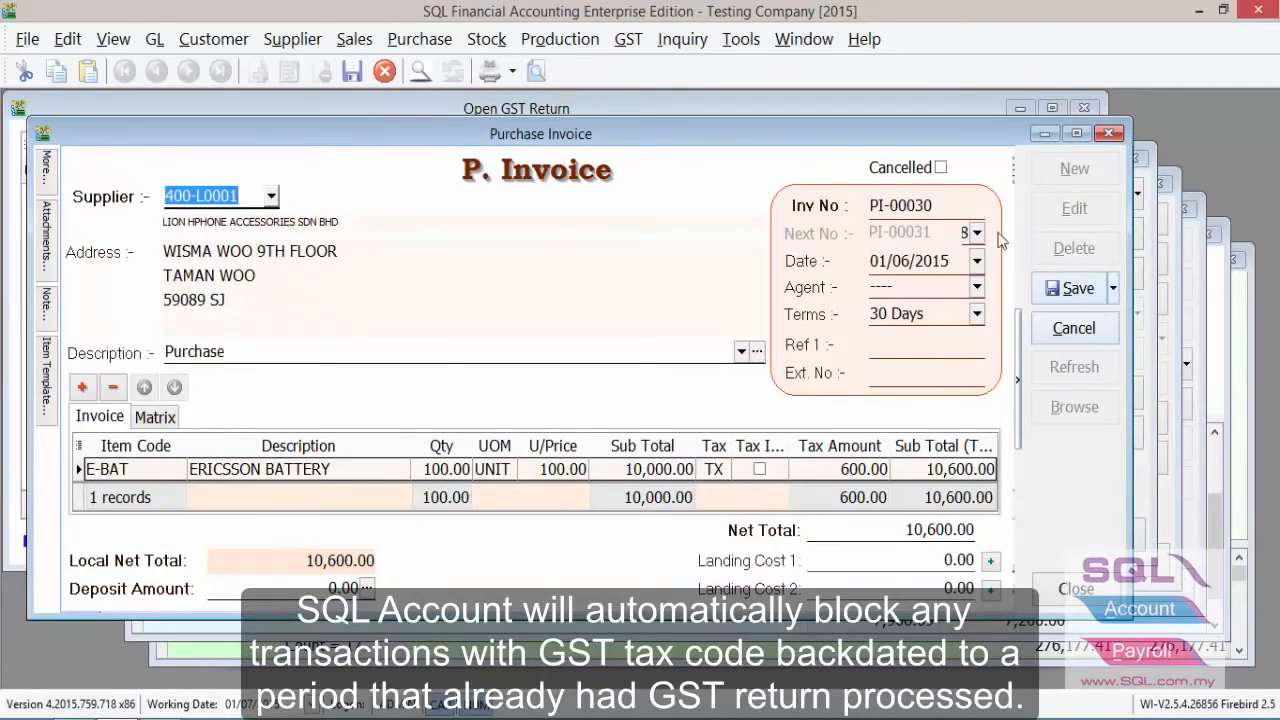
pyautogui.click(904, 260)
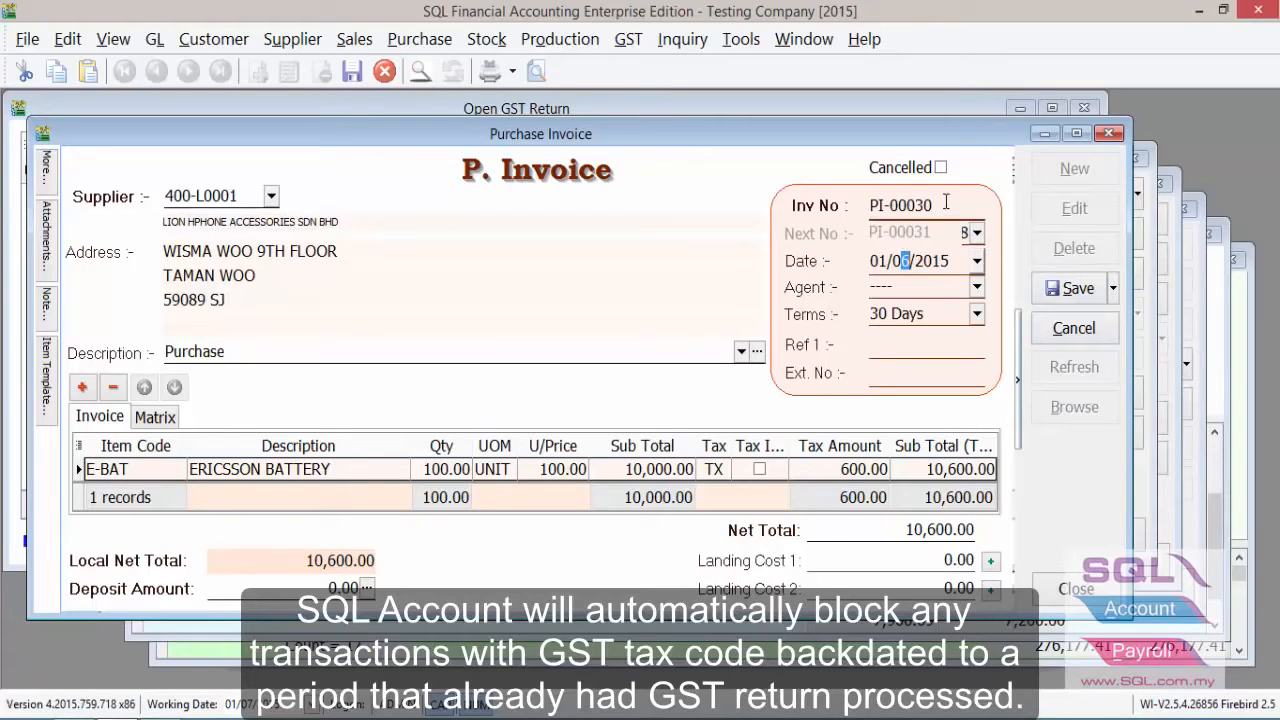
pyautogui.click(1068, 288)
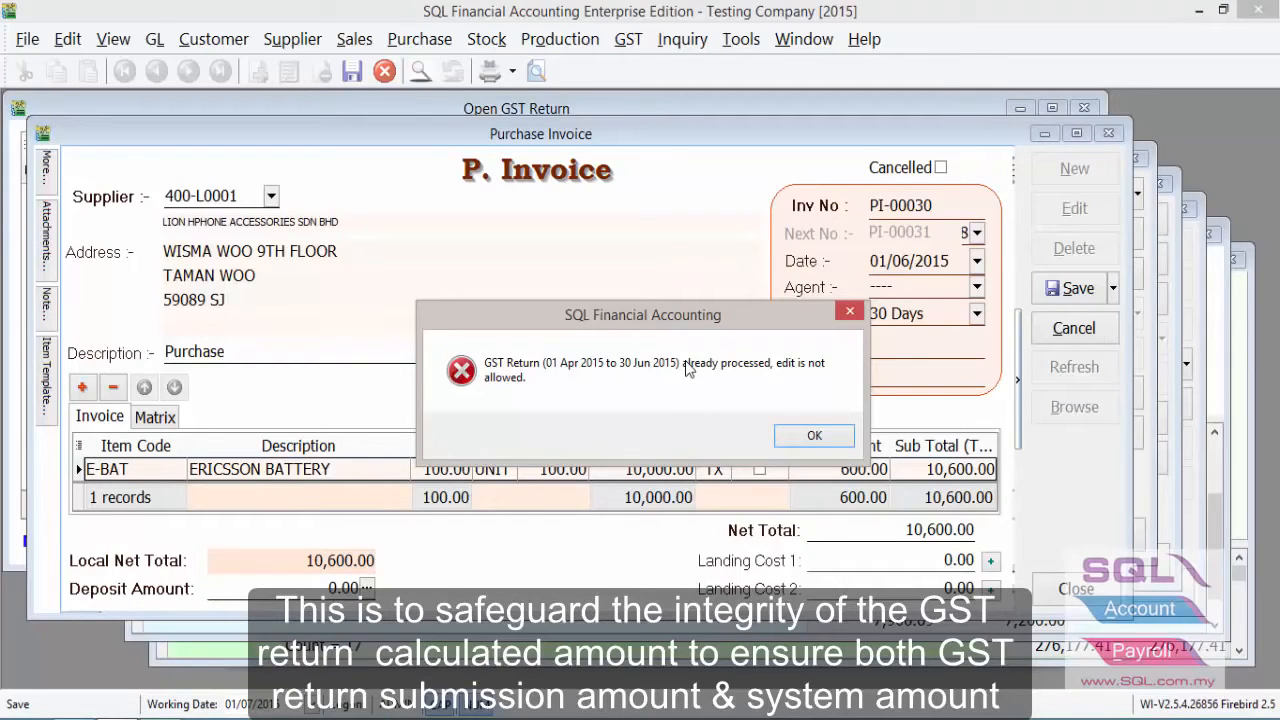
pyautogui.click(814, 437)
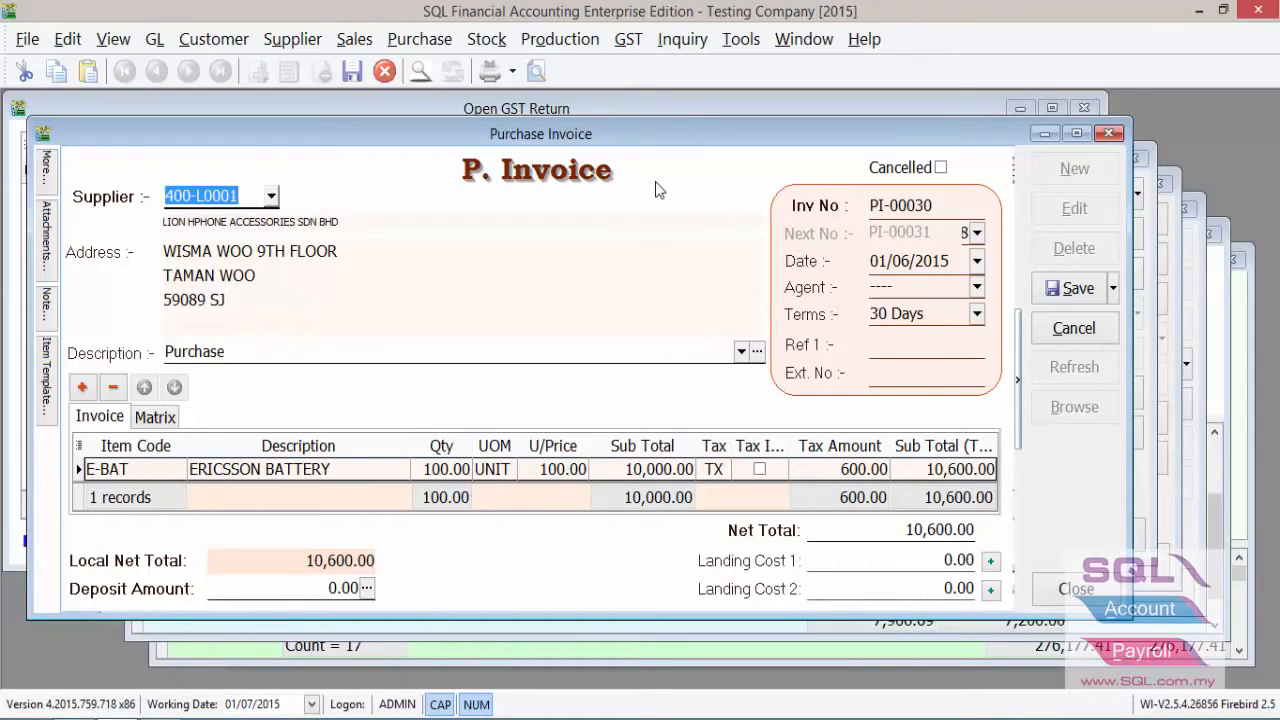
# Set the purchase invoice's tax date to 01/07/2015, leaving the document date at 01/06/2015, and save the invoice
pyautogui.click(904, 261)
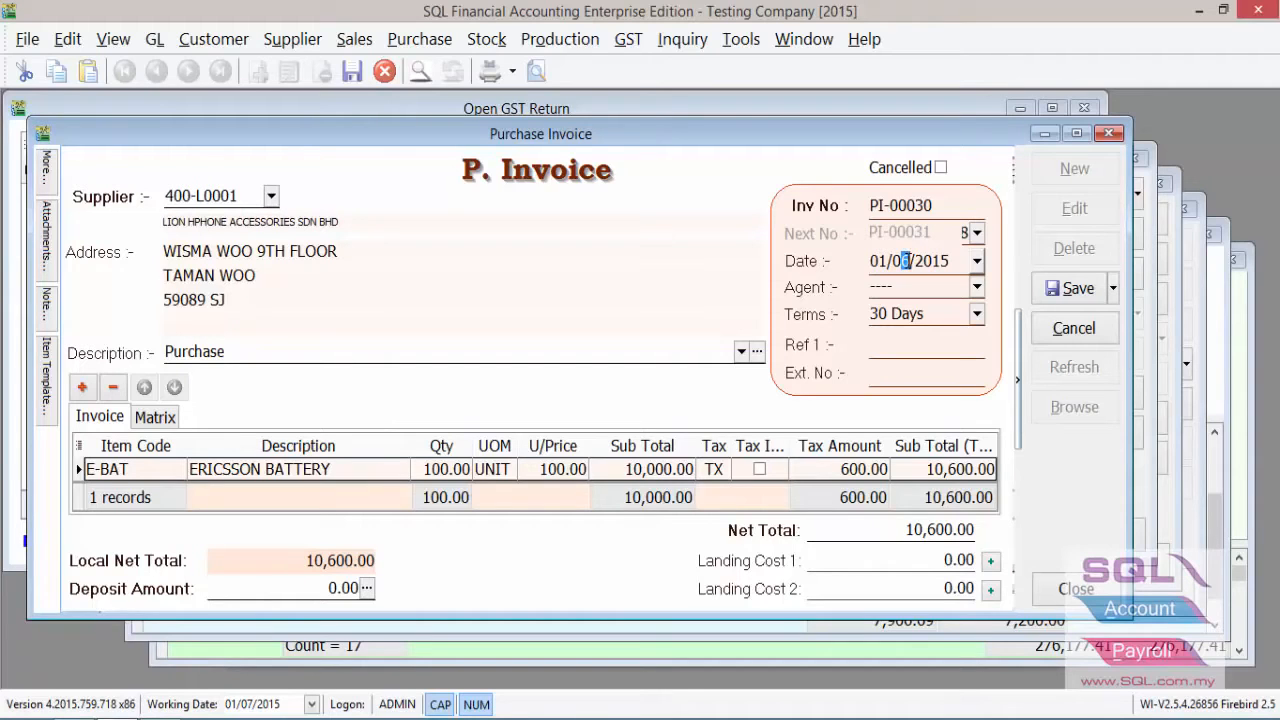
pyautogui.click(927, 260)
pyautogui.doubleClick(947, 257)
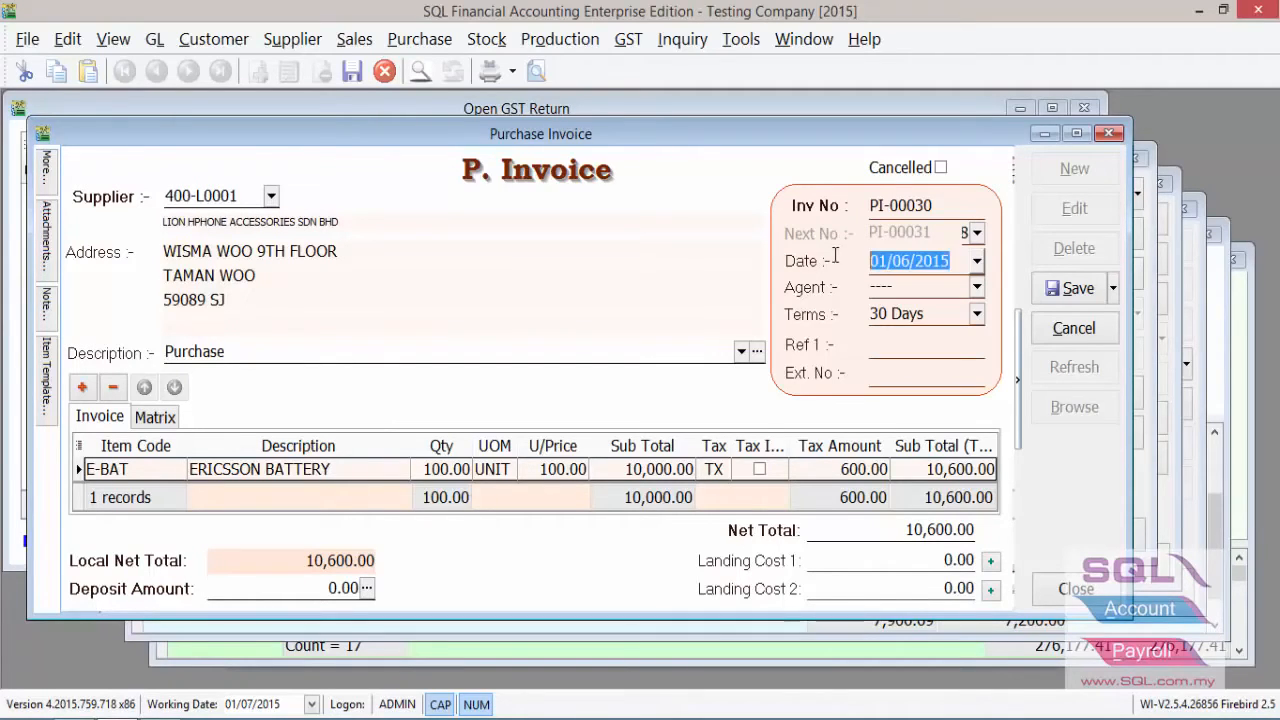
pyautogui.rightClick(668, 191)
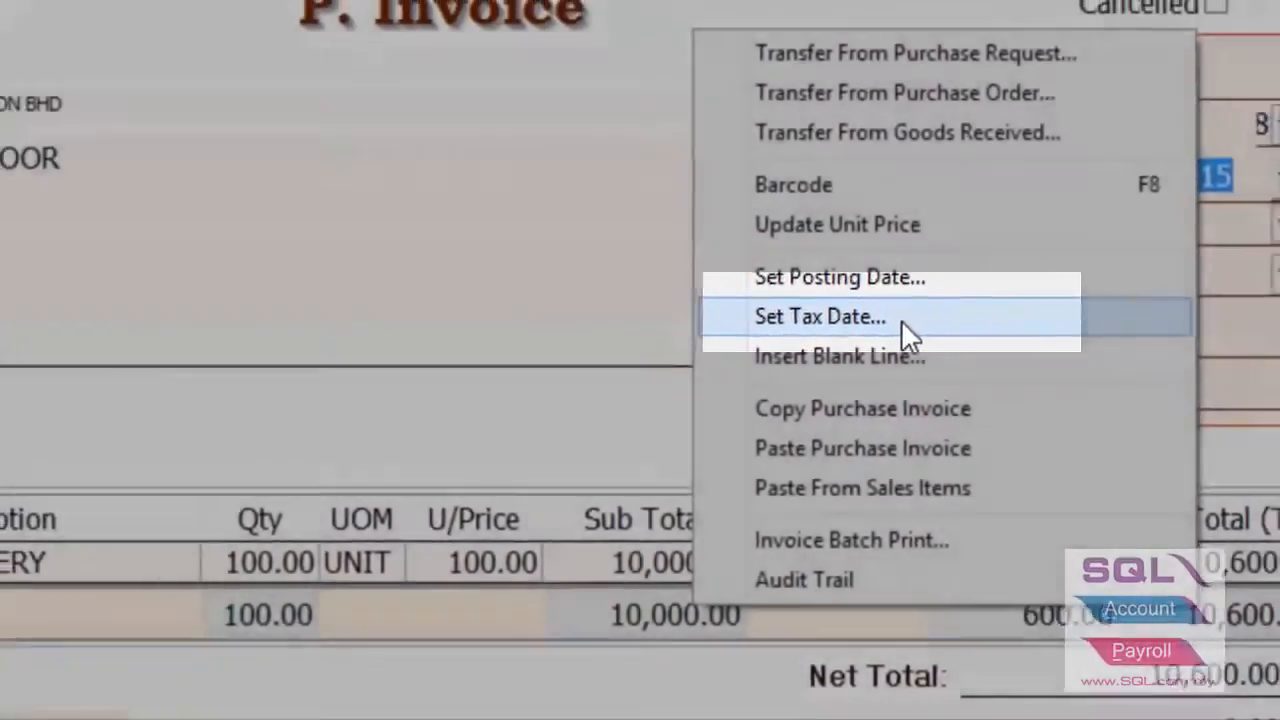
pyautogui.click(908, 320)
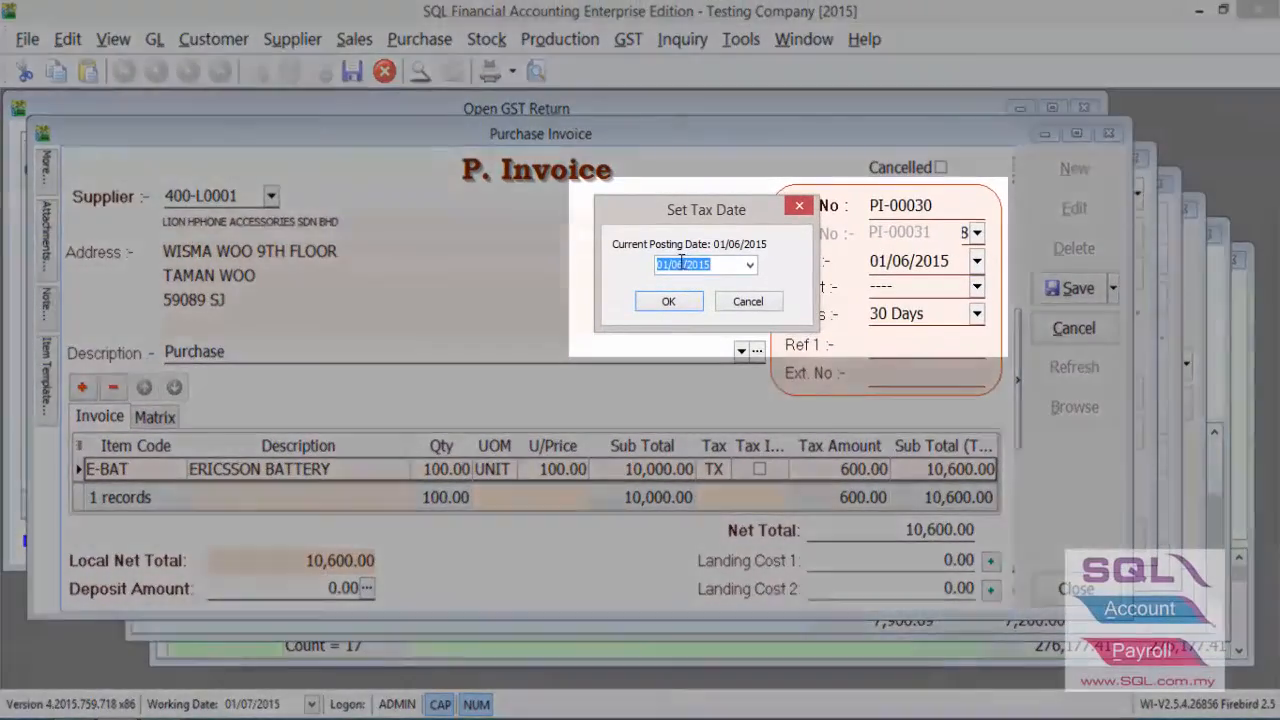
pyautogui.click(680, 264)
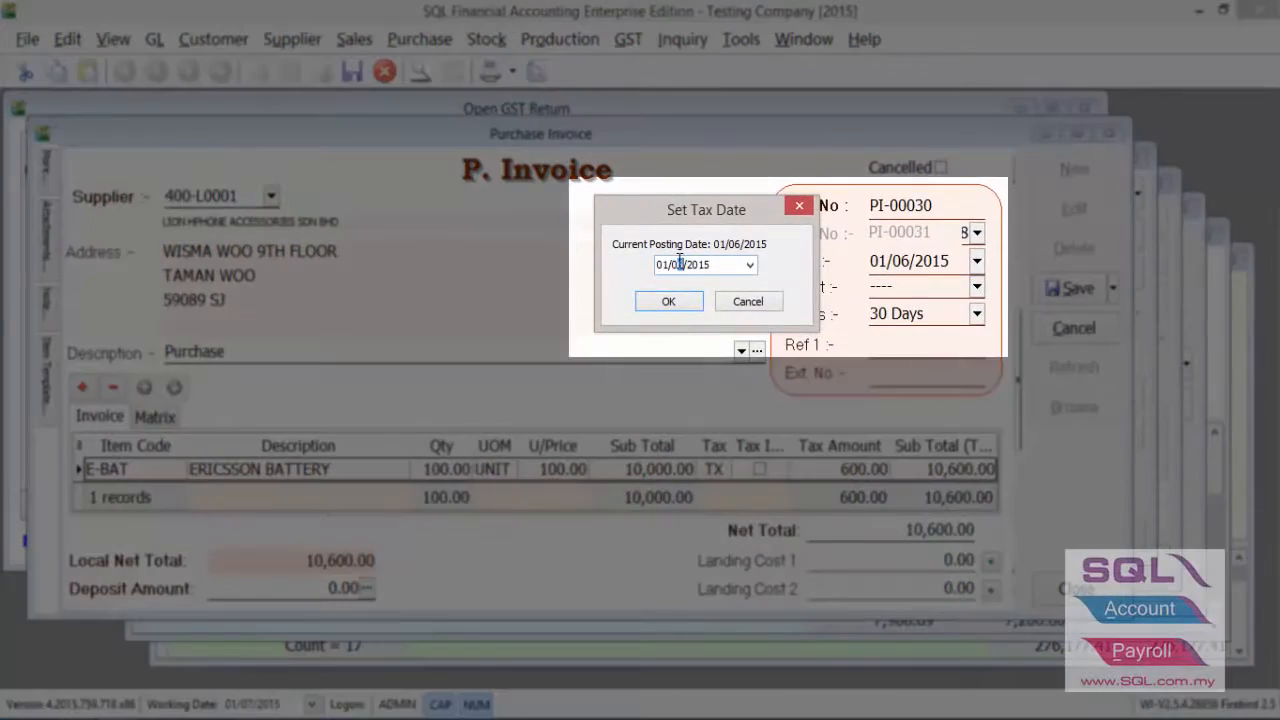
pyautogui.write('7')
pyautogui.moveTo(706, 218); pyautogui.dragTo(733, 219)
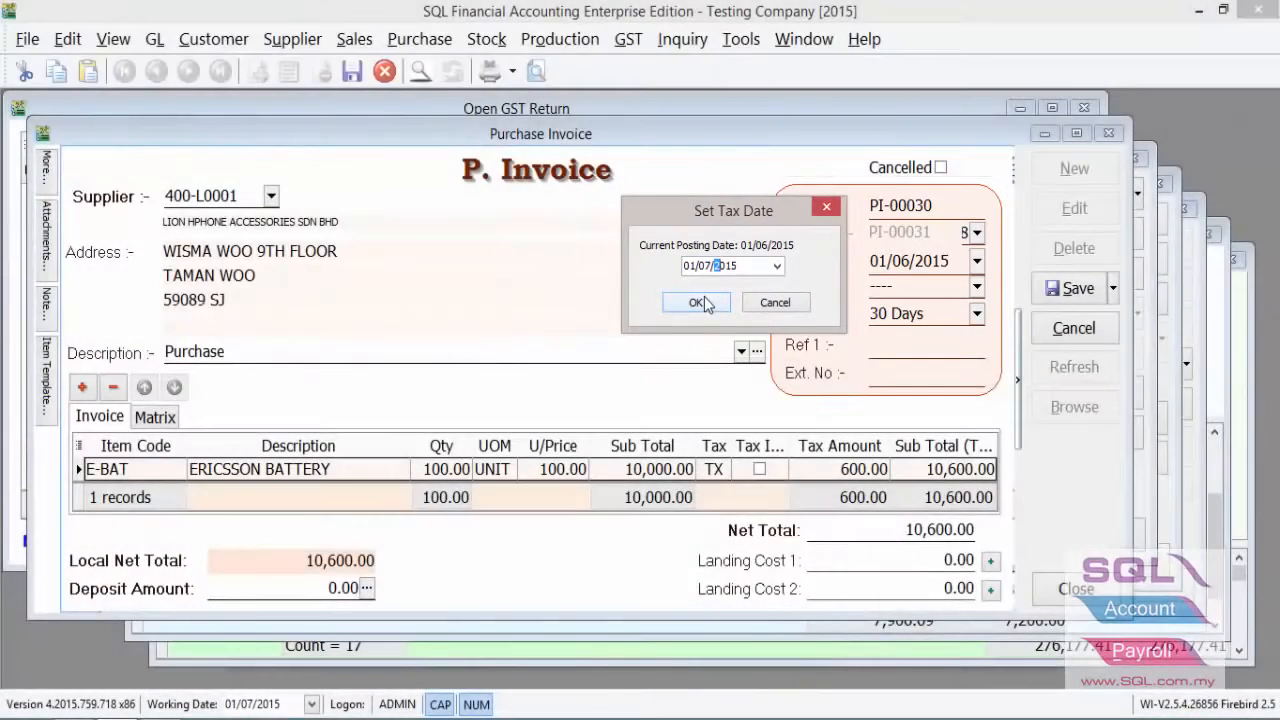
pyautogui.click(697, 302)
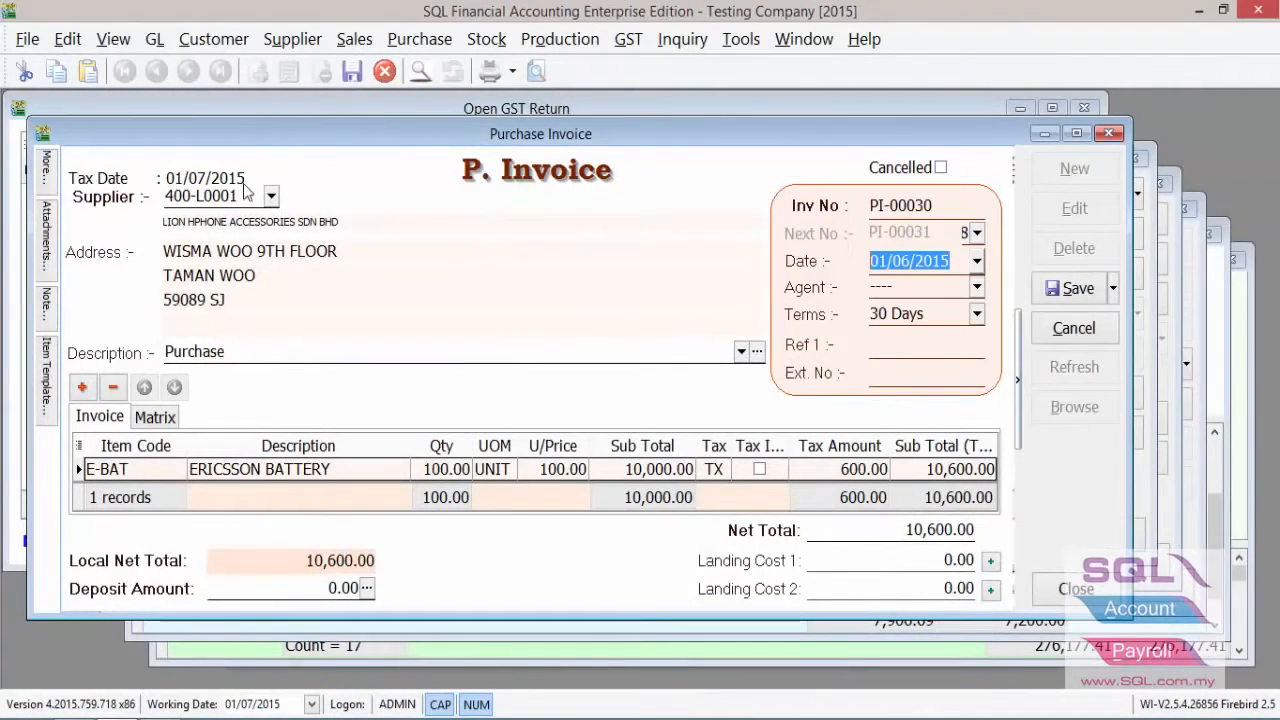
pyautogui.click(905, 261)
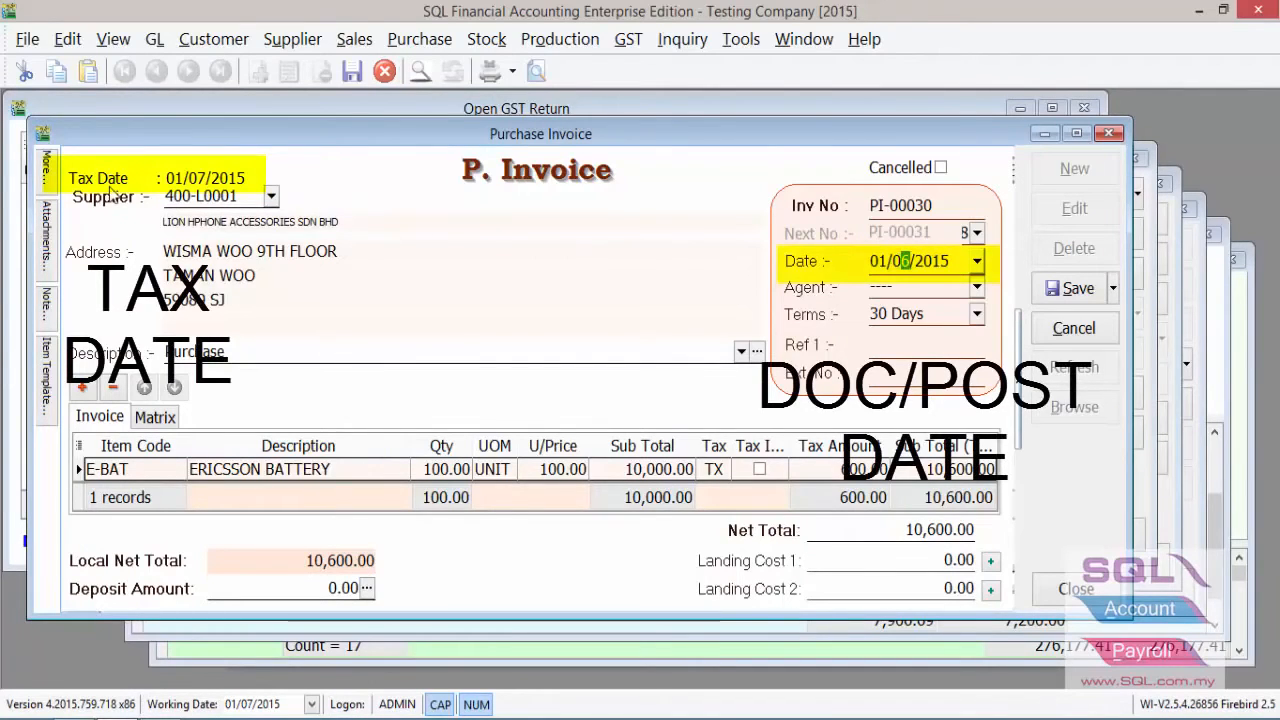
pyautogui.click(1078, 290)
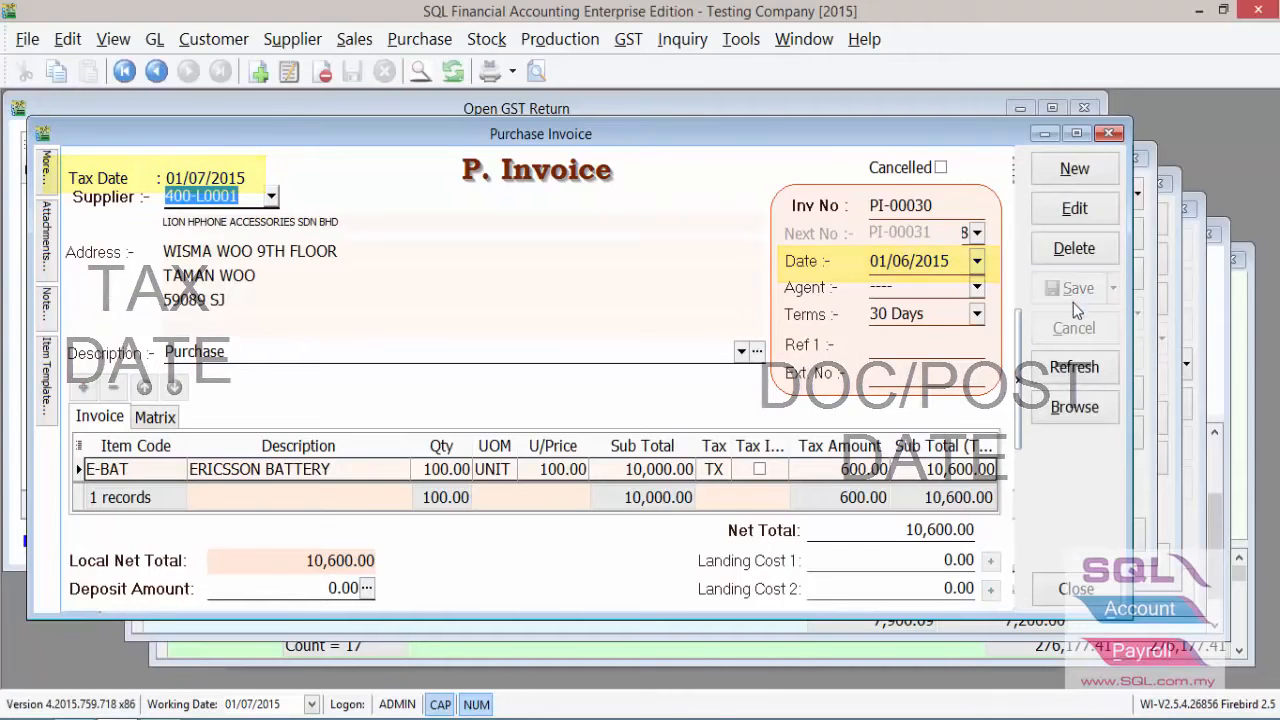
# Open the salesman's late-claims payment voucher for editing, enlarge its window to show the detail grid, and save the voucher
pyautogui.click(1148, 467)
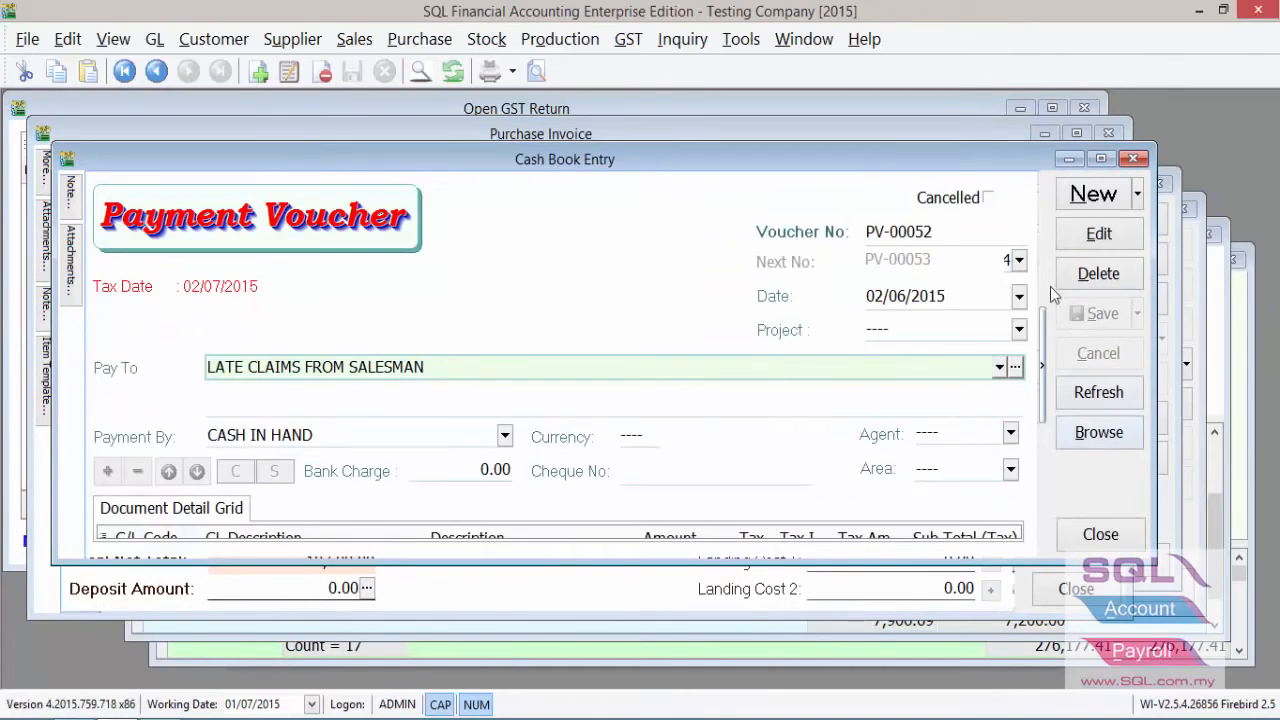
pyautogui.click(1094, 248)
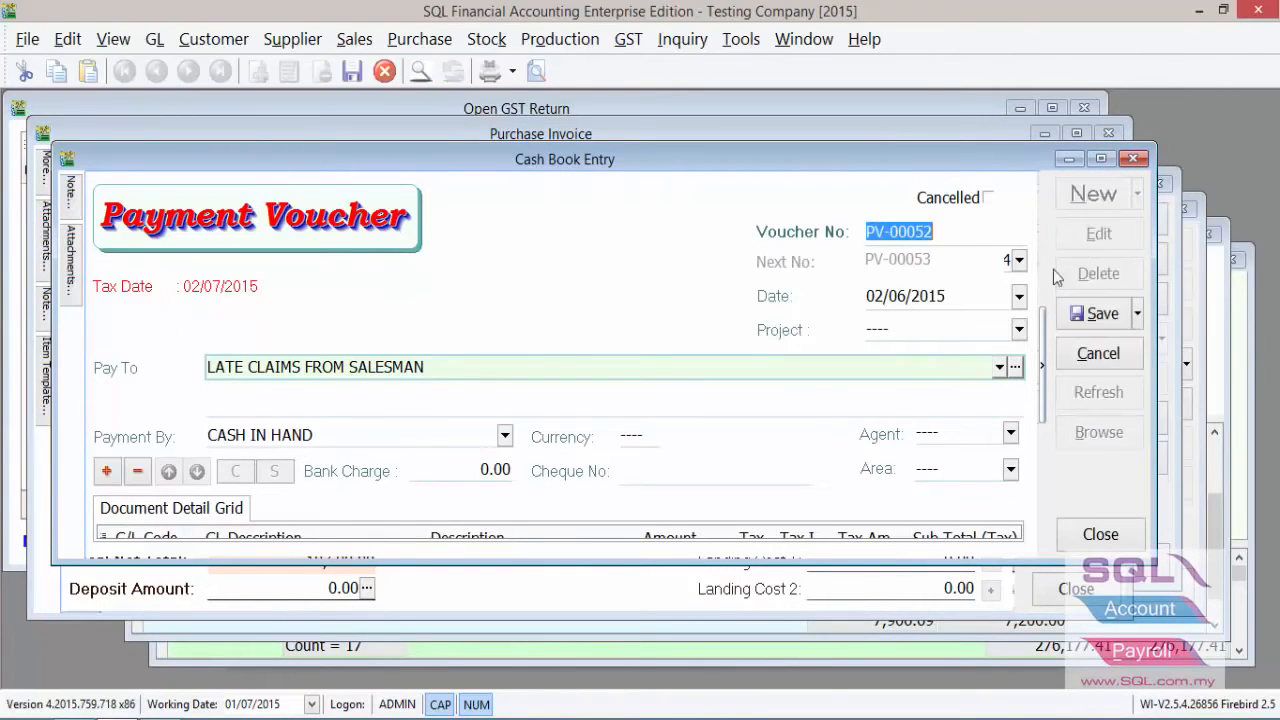
pyautogui.moveTo(946, 296); pyautogui.dragTo(848, 296)
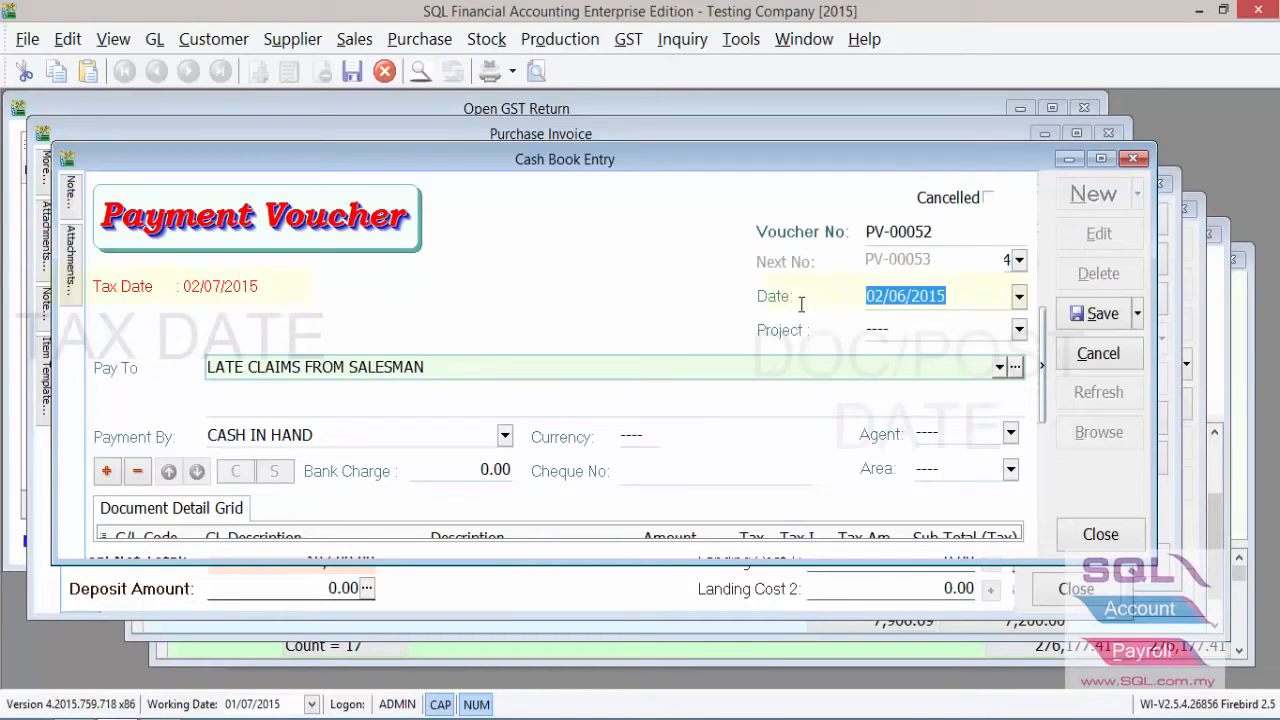
pyautogui.moveTo(637, 578); pyautogui.dragTo(617, 612)
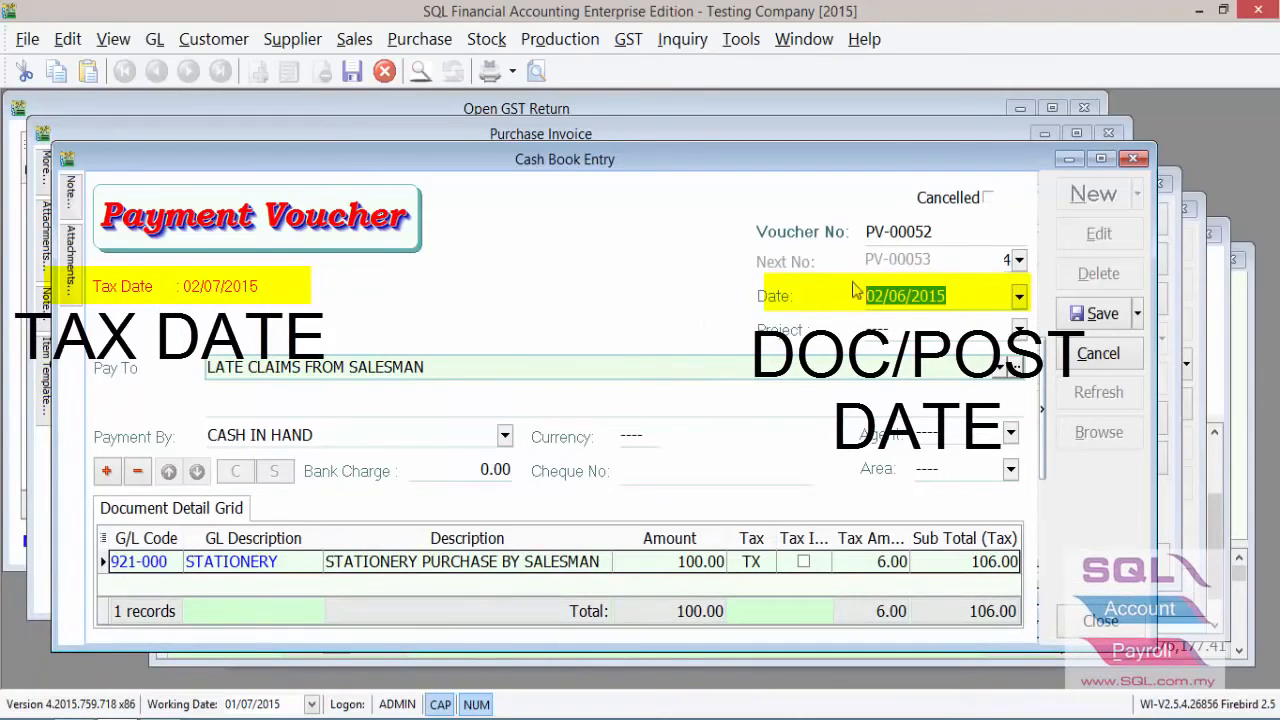
pyautogui.click(899, 298)
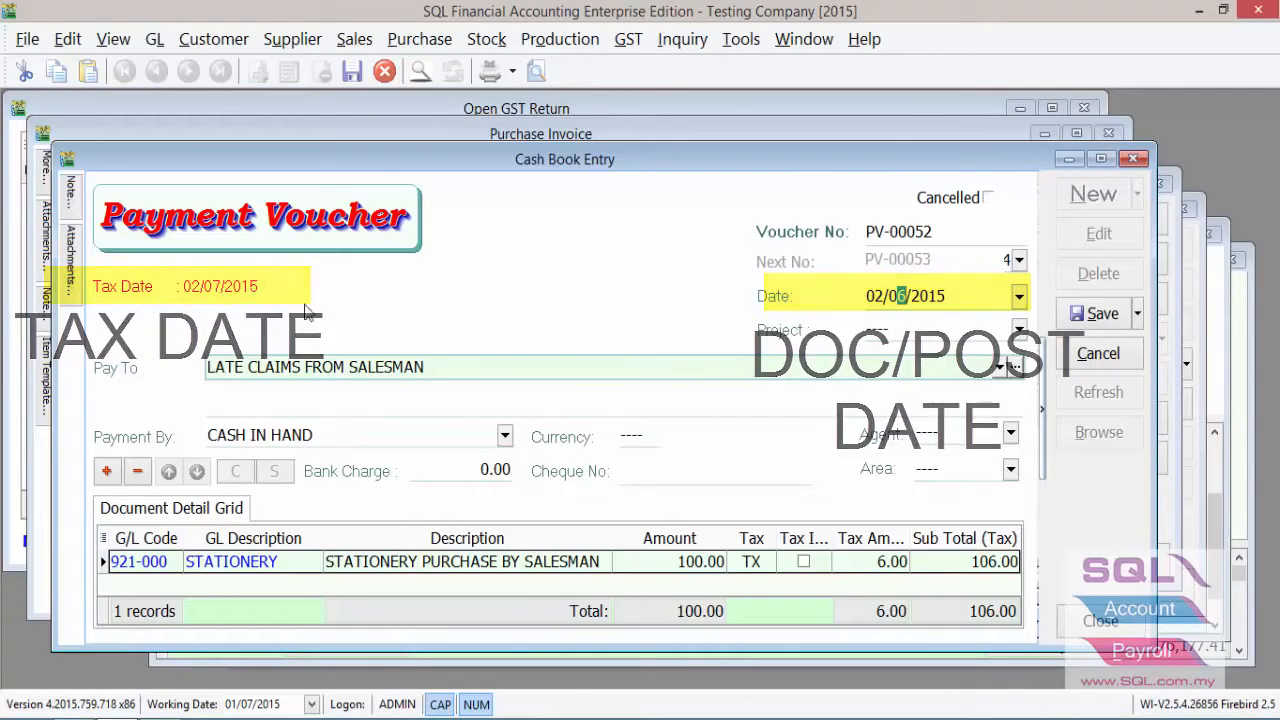
pyautogui.click(1095, 313)
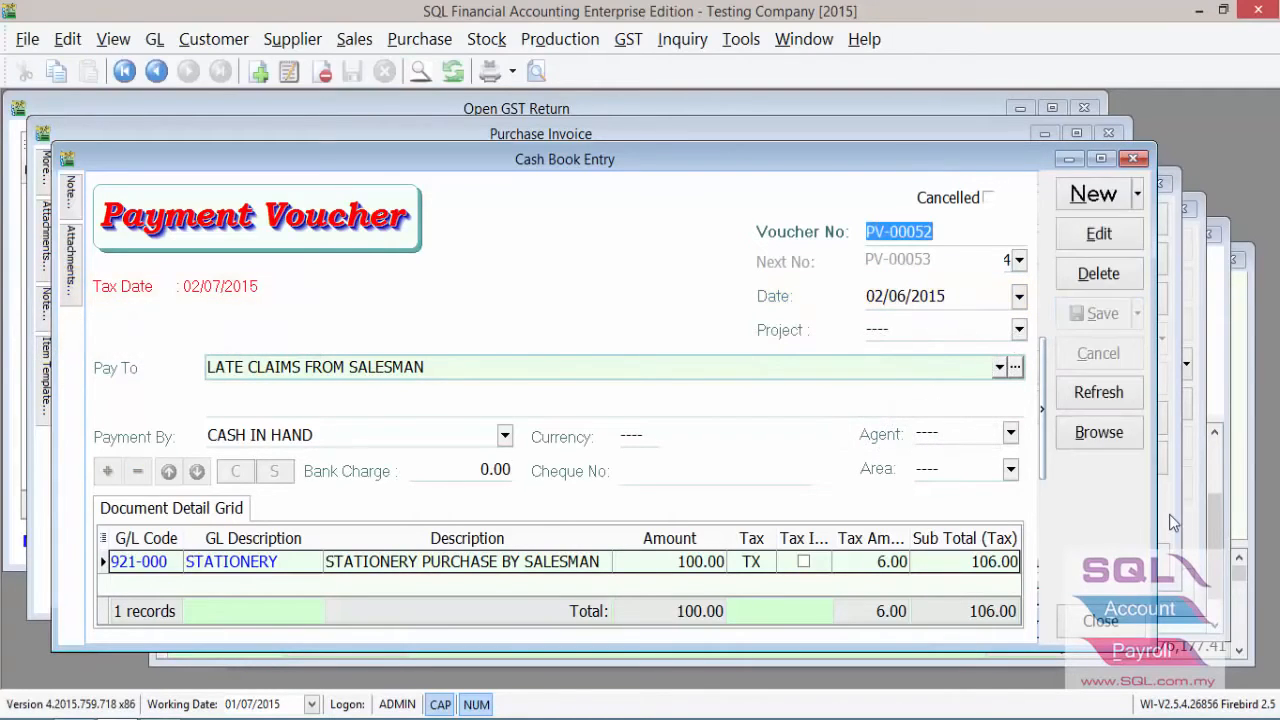
# Review the document date of the bank charges journal entry and check which date-setting options the sales invoice offers
pyautogui.click(1169, 514)
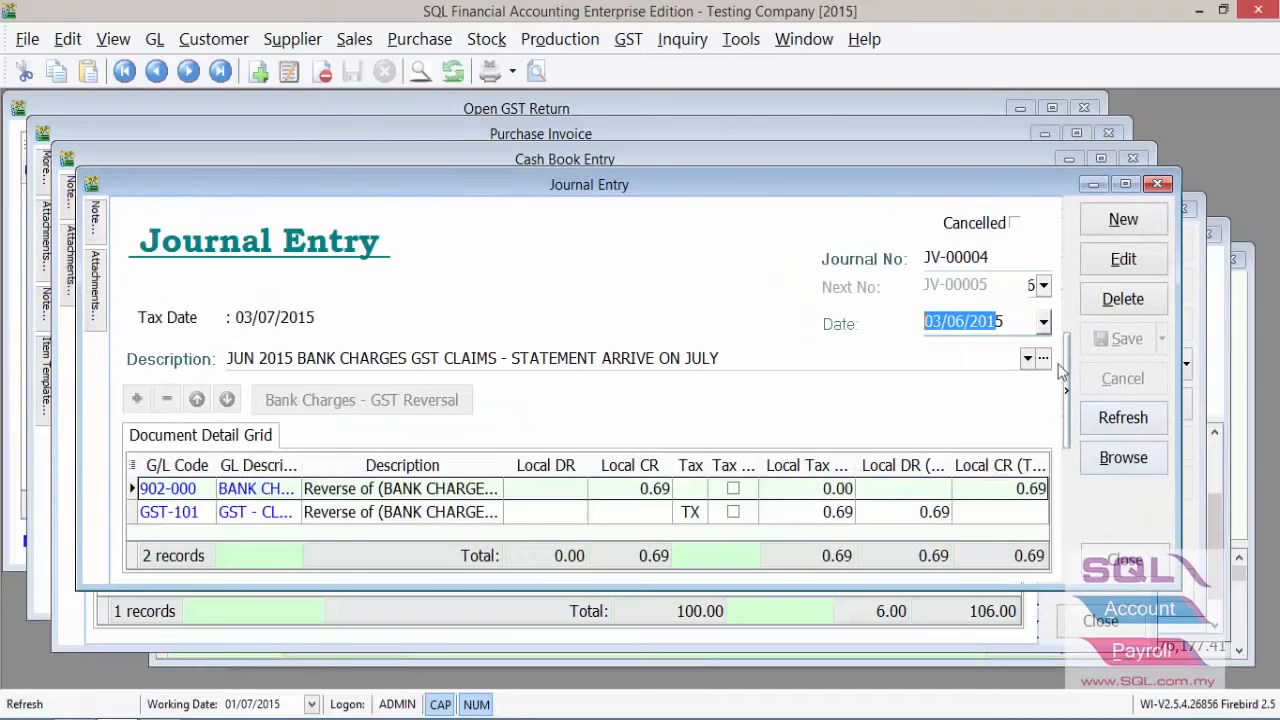
pyautogui.click(956, 320)
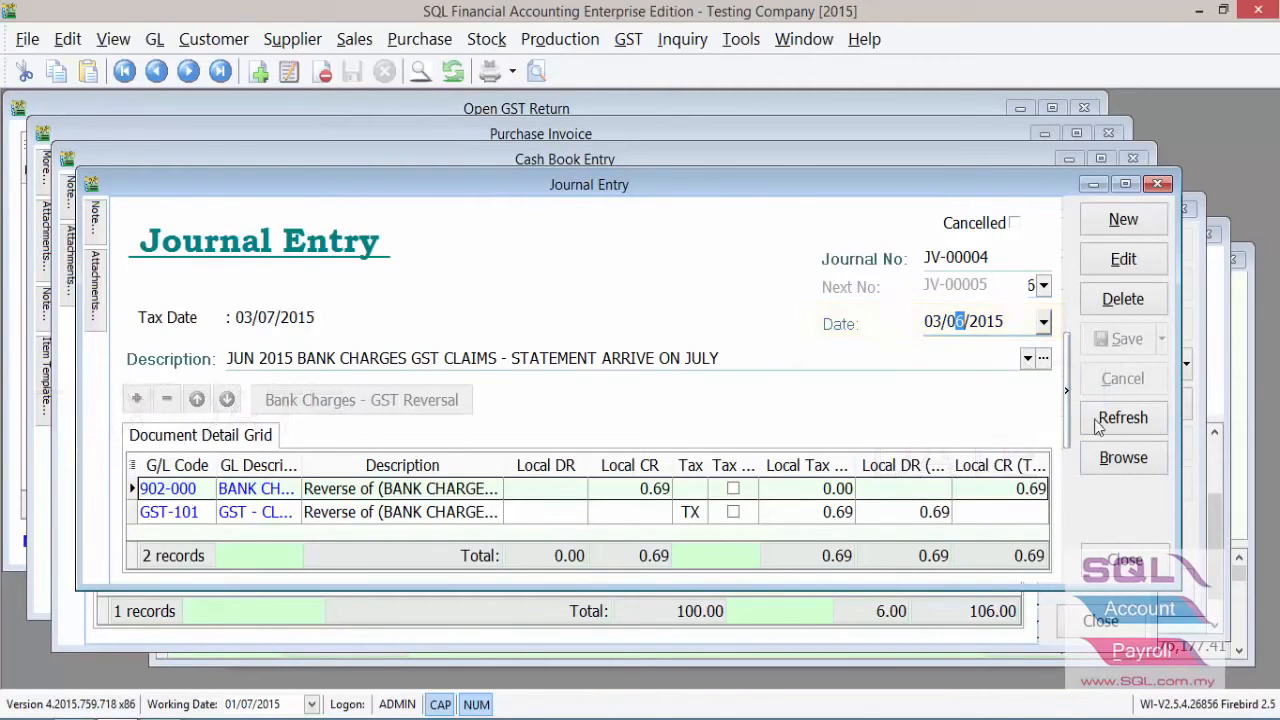
pyautogui.click(1192, 540)
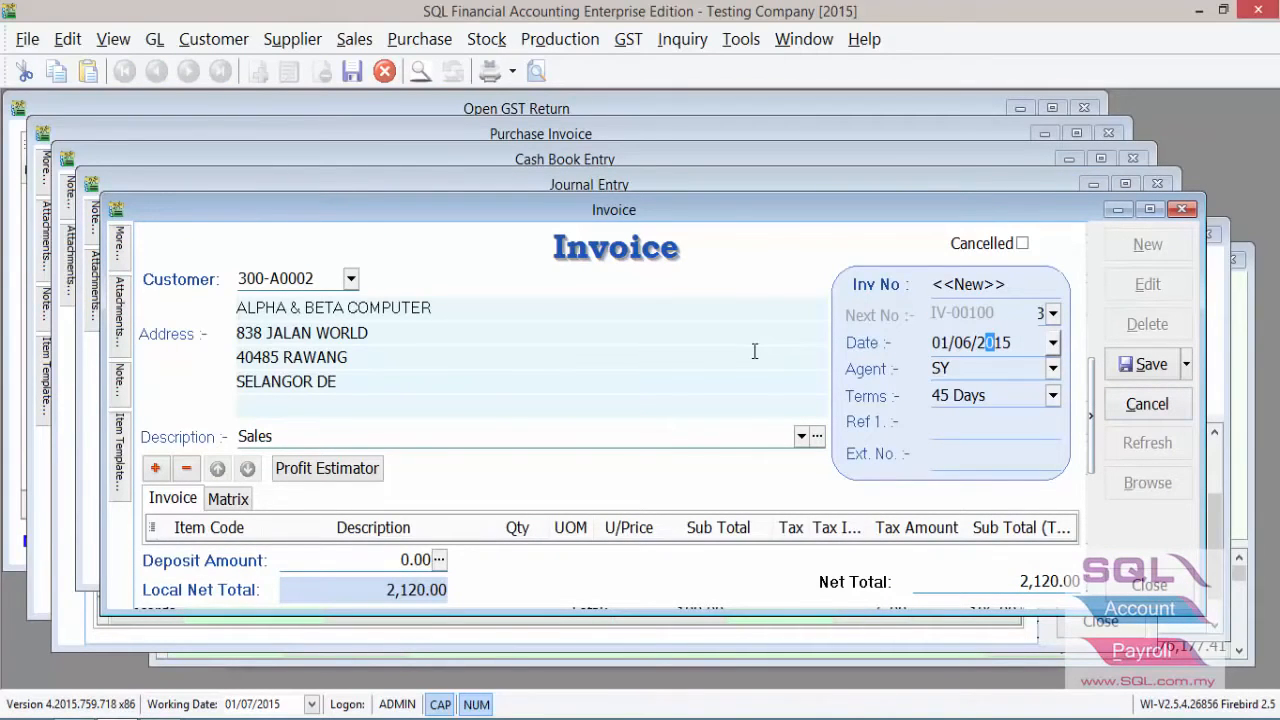
pyautogui.rightClick(730, 261)
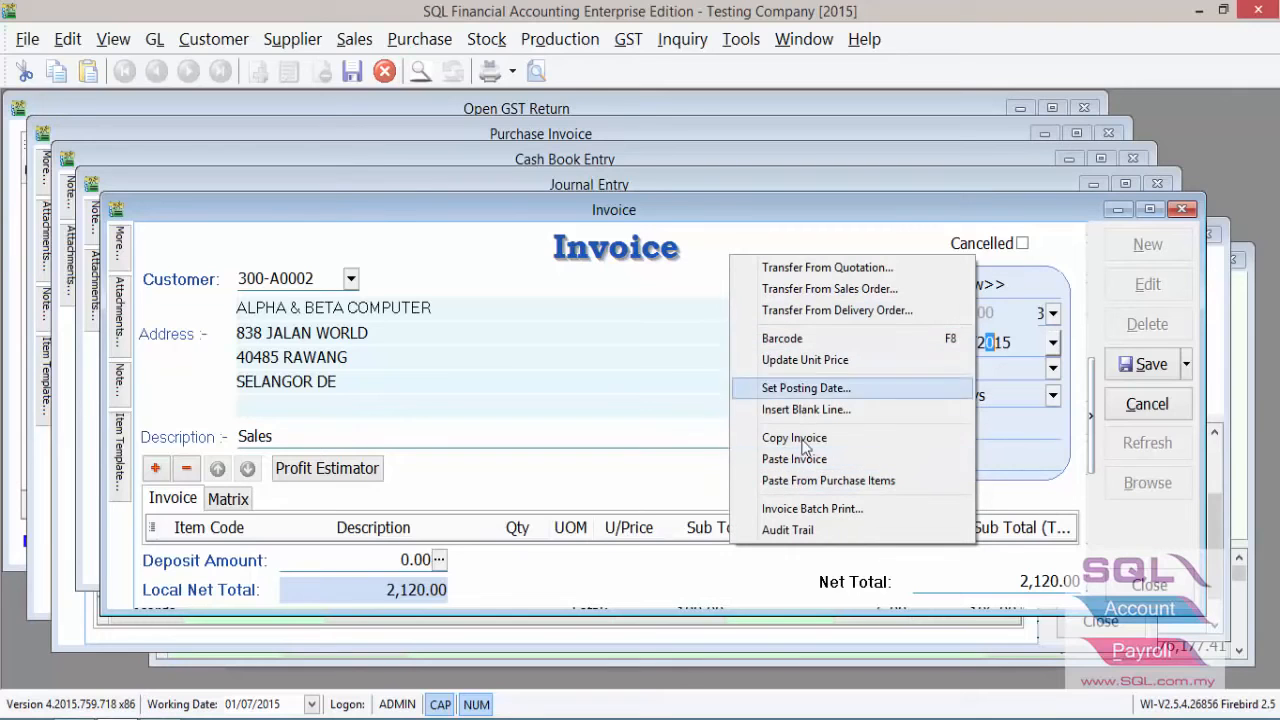
# Bring up the Ledger Report, widen the Description column, and examine the stationery purchase entry under account 921-000
pyautogui.click(631, 620)
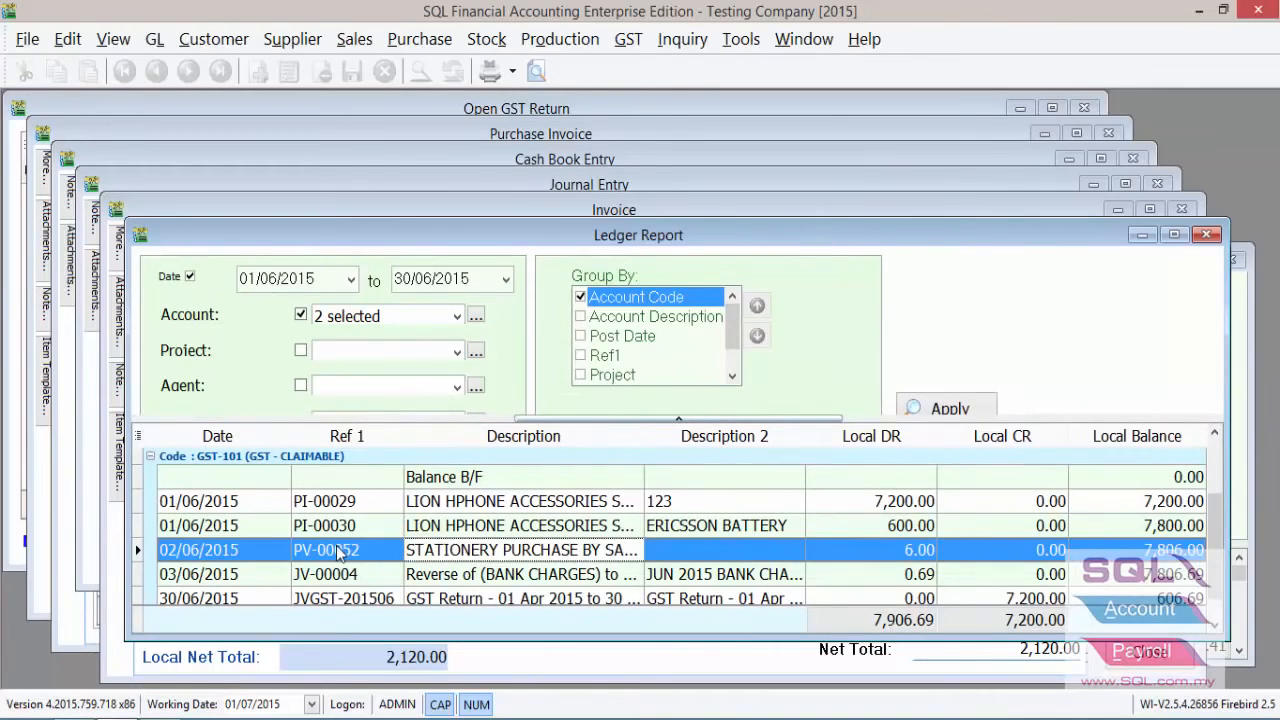
pyautogui.scroll(2, 398, 544)
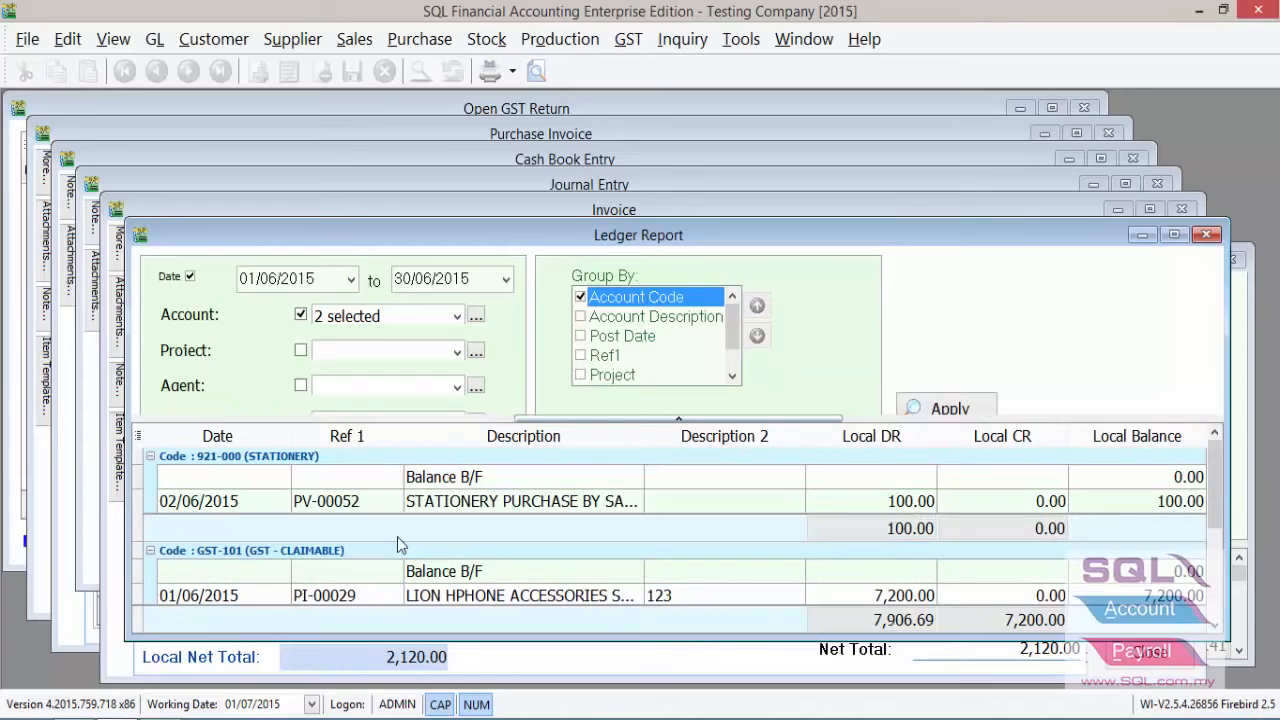
pyautogui.click(440, 505)
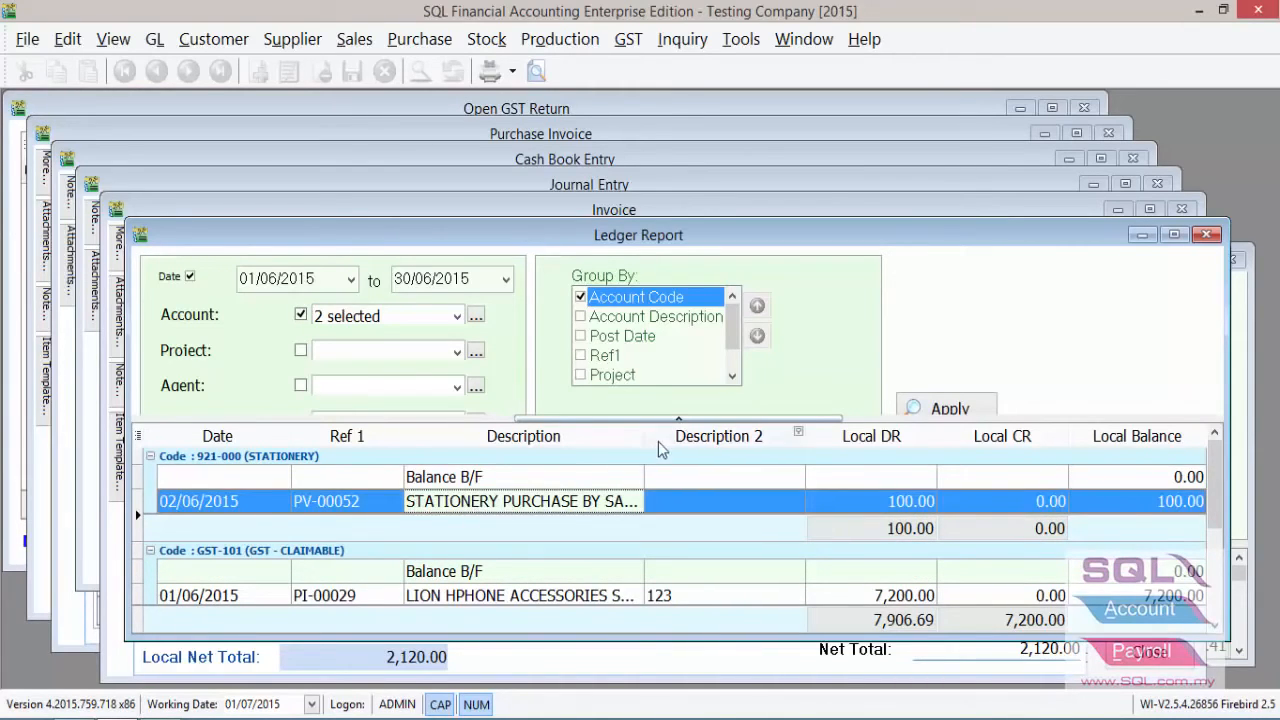
pyautogui.moveTo(645, 437); pyautogui.dragTo(738, 437)
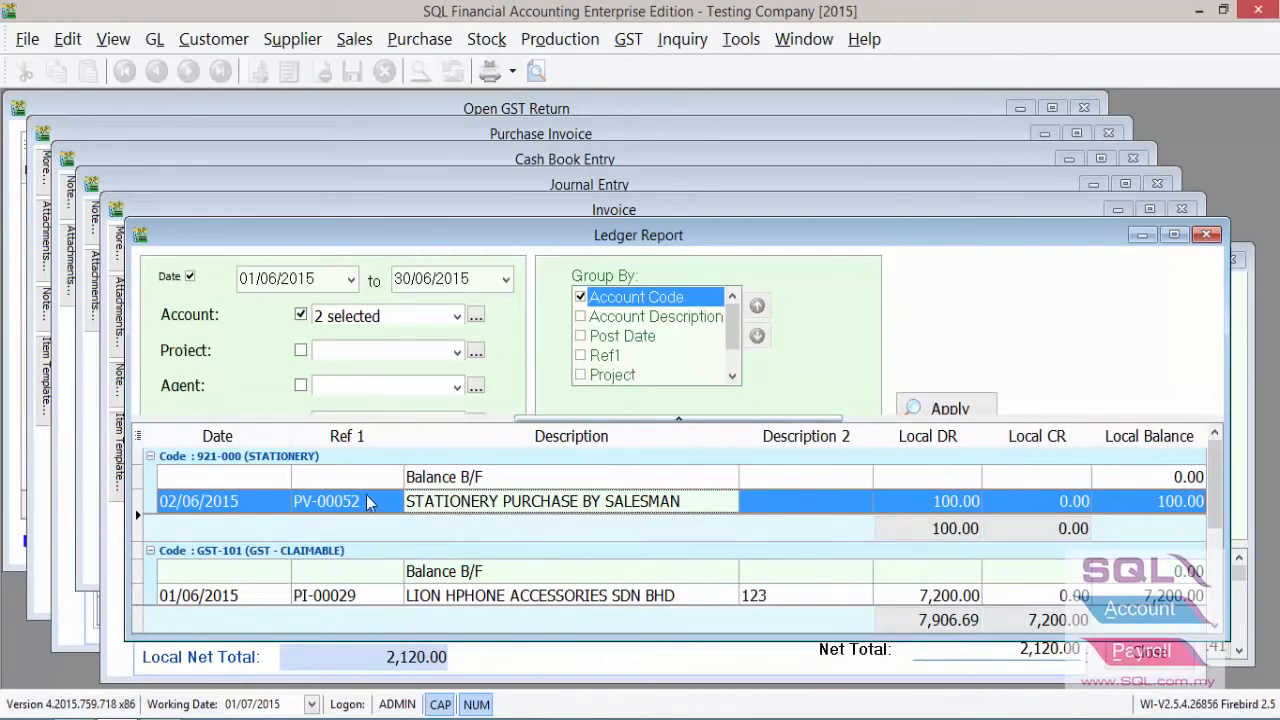
pyautogui.click(197, 508)
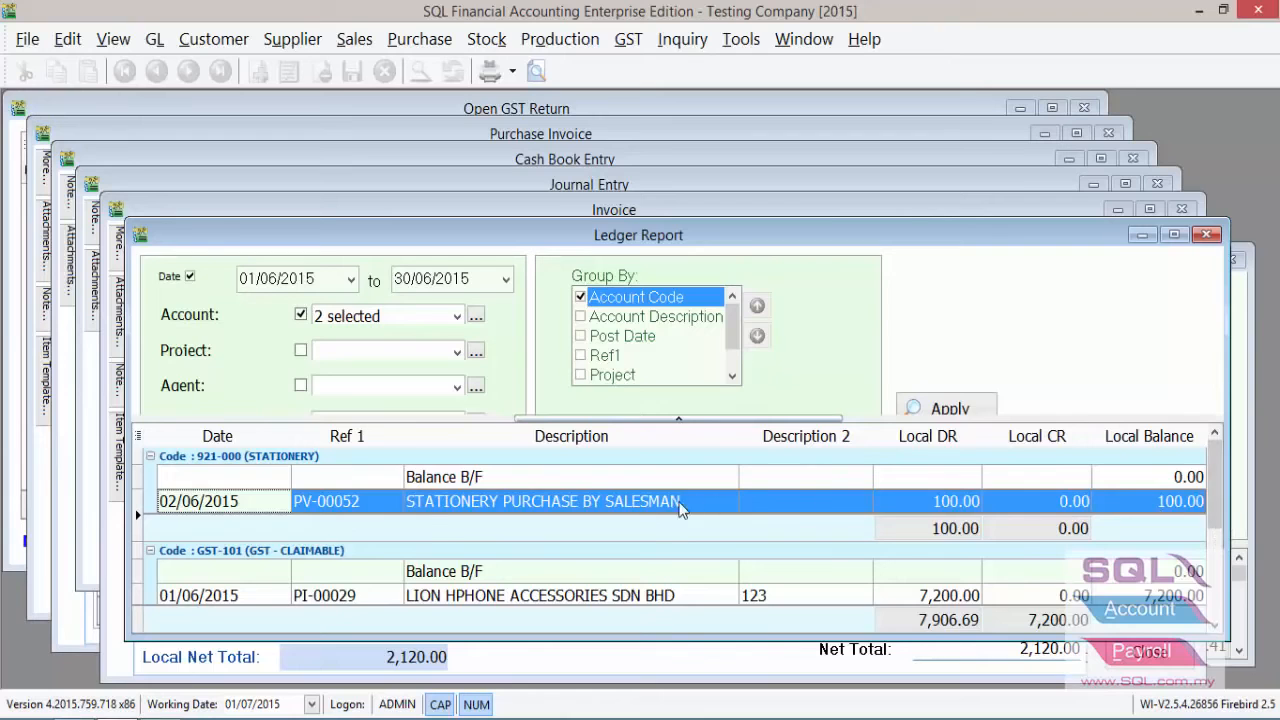
pyautogui.click(716, 508)
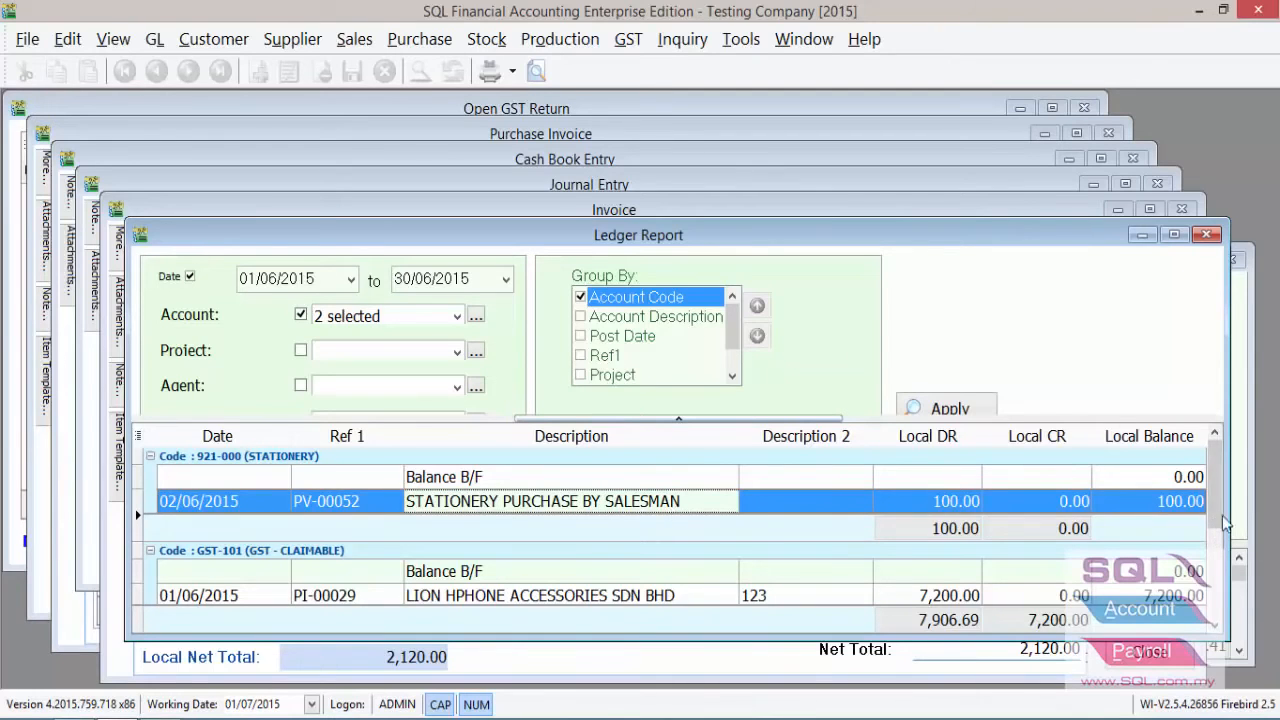
# Compare the stationery purchase's tax entry under GST-101 with its principal entry under the Stationery account
pyautogui.moveTo(1216, 516); pyautogui.dragTo(1210, 600)
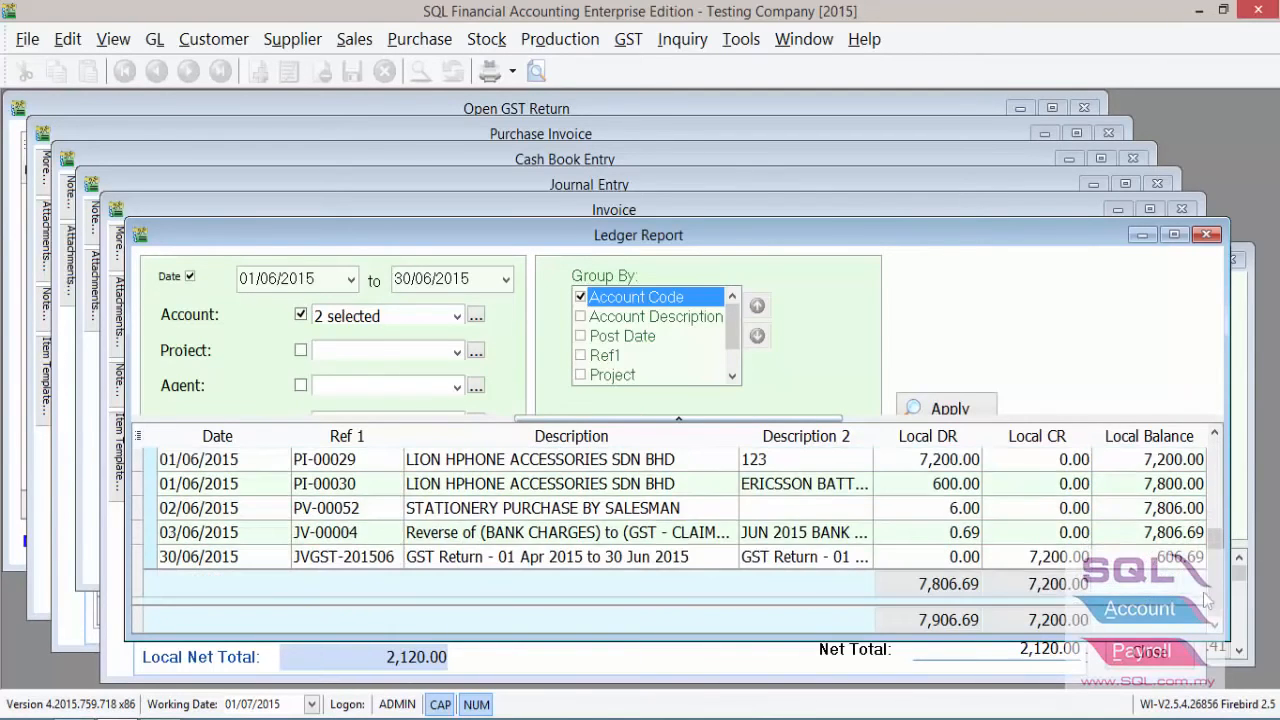
pyautogui.click(670, 515)
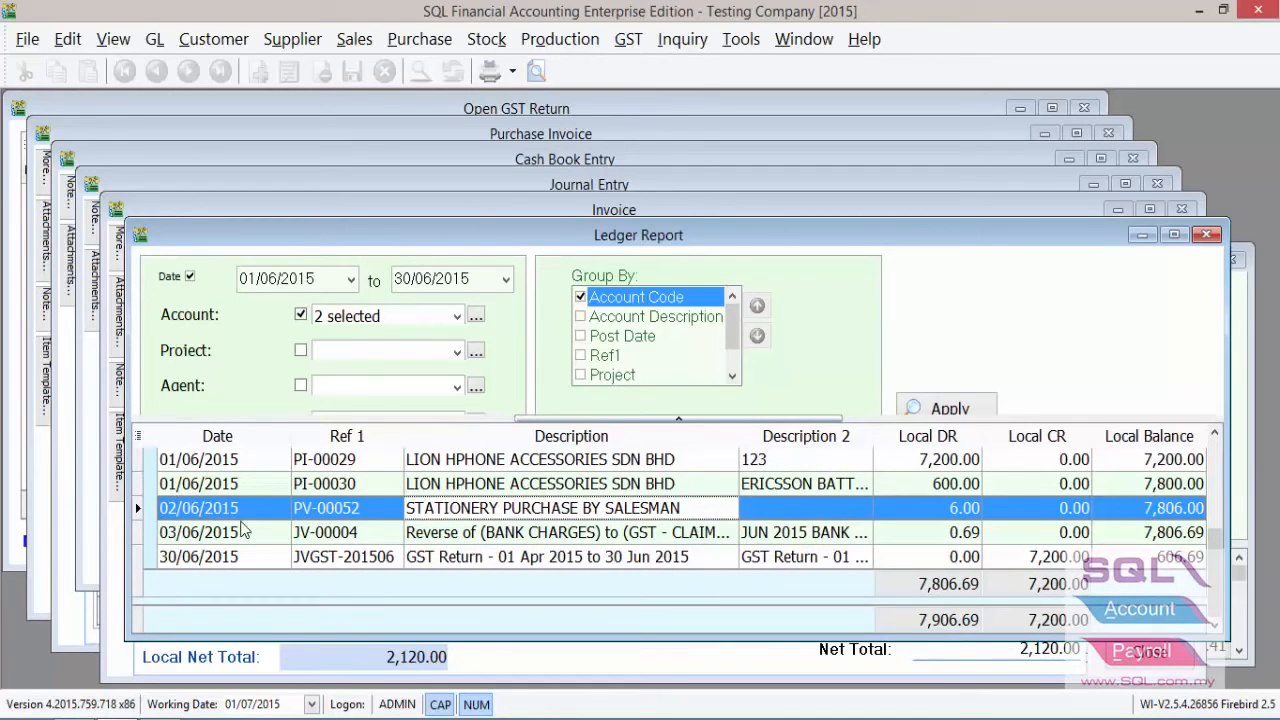
pyautogui.moveTo(1217, 573); pyautogui.dragTo(1220, 518)
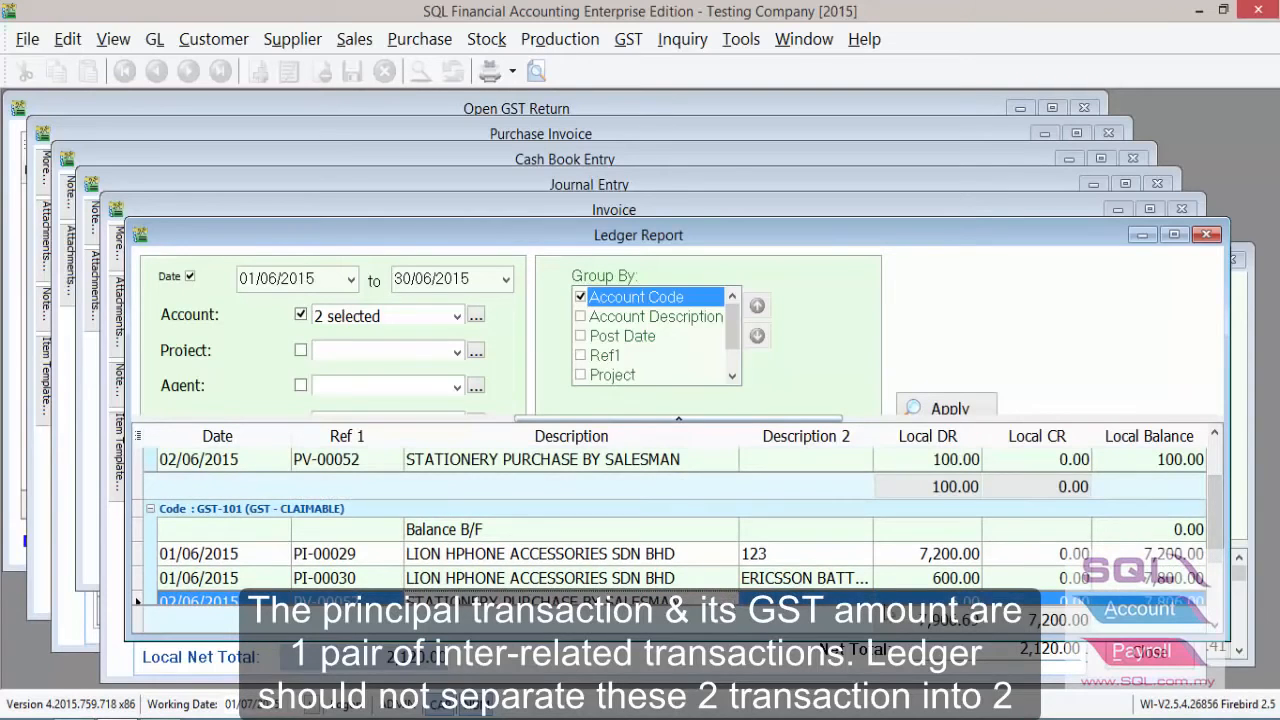
pyautogui.click(645, 462)
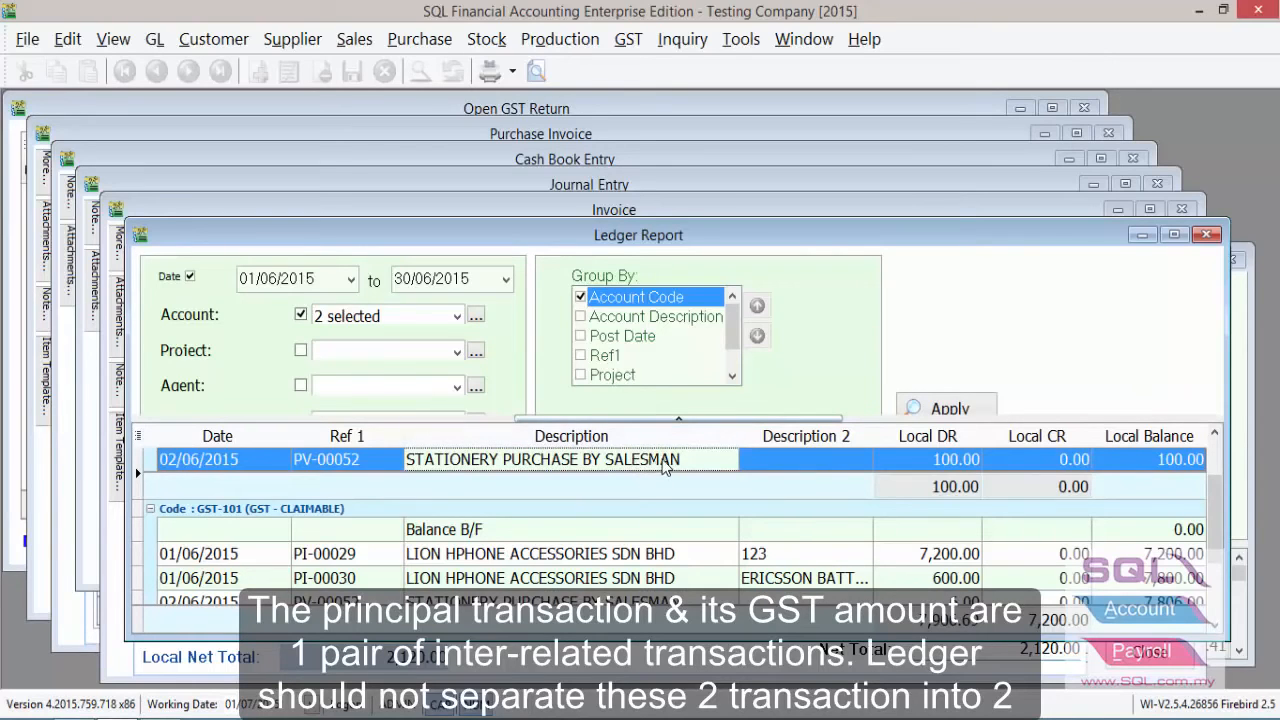
# Check the Local DR amounts of the stationery purchase PV-00052 in its principal ledger entry and its GST-101 entry
pyautogui.click(950, 464)
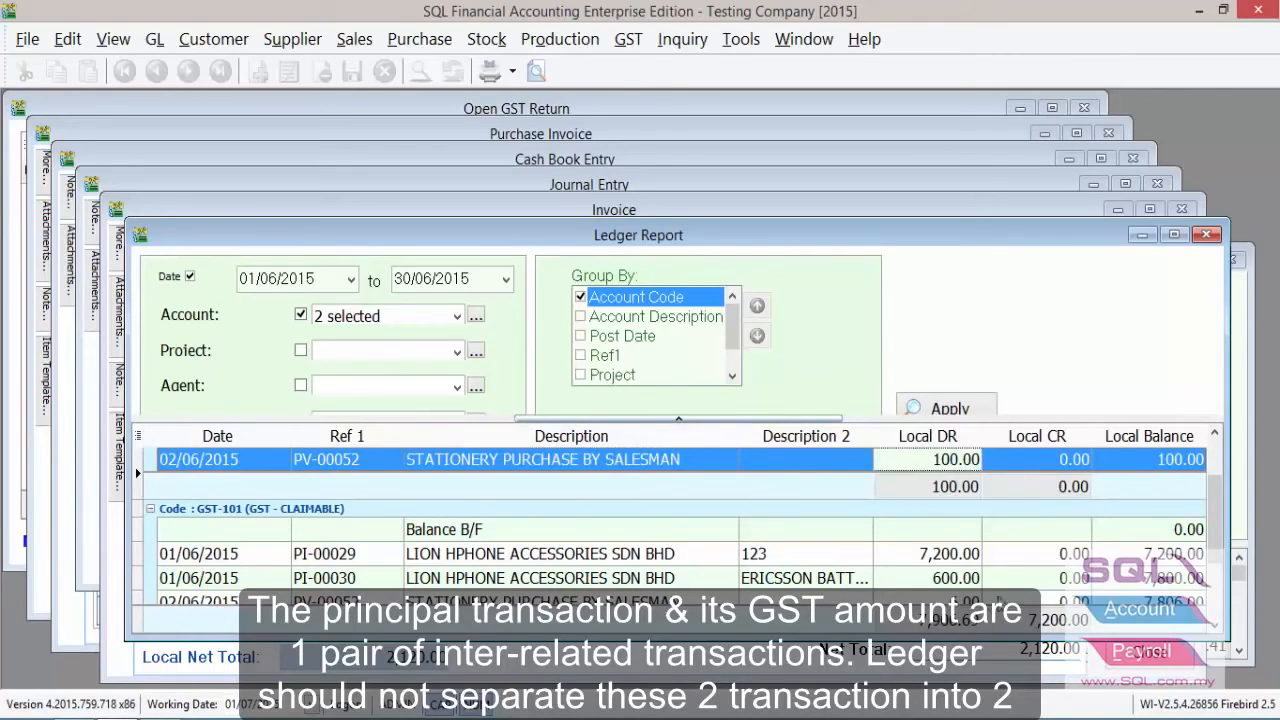
pyautogui.click(960, 602)
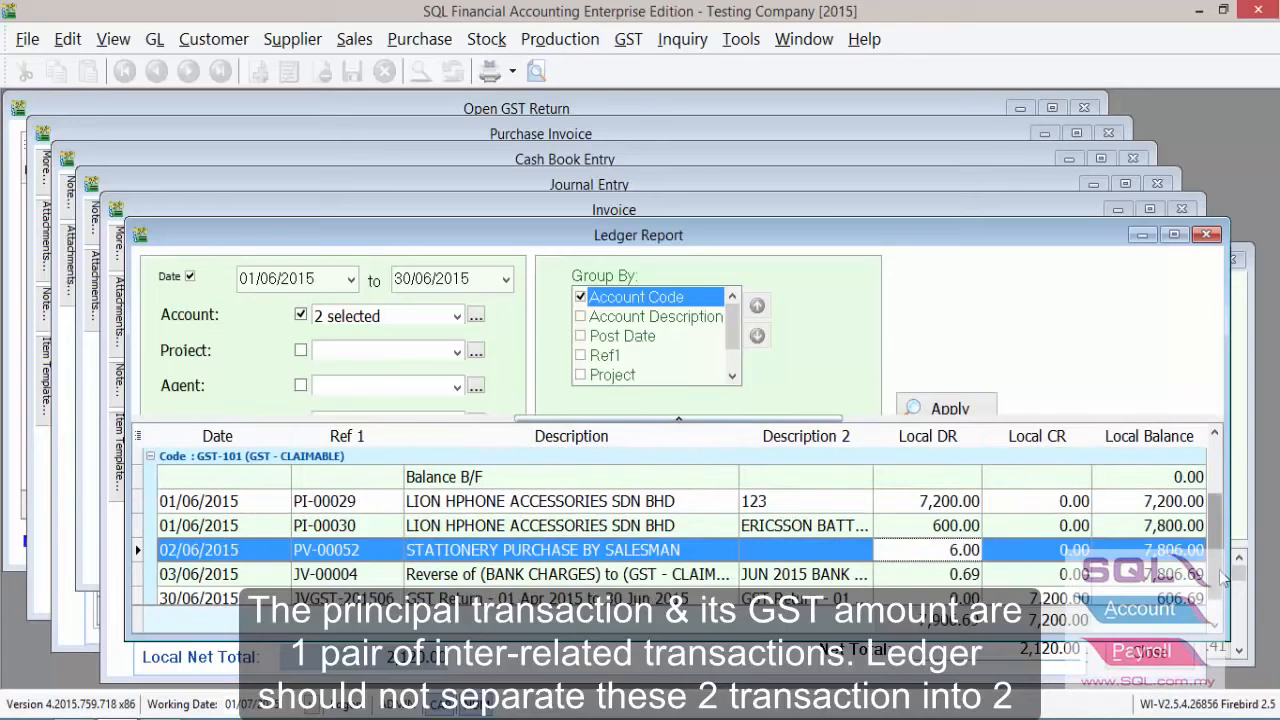
pyautogui.scroll(1, 1215, 543)
pyautogui.moveTo(1215, 543); pyautogui.dragTo(1218, 568)
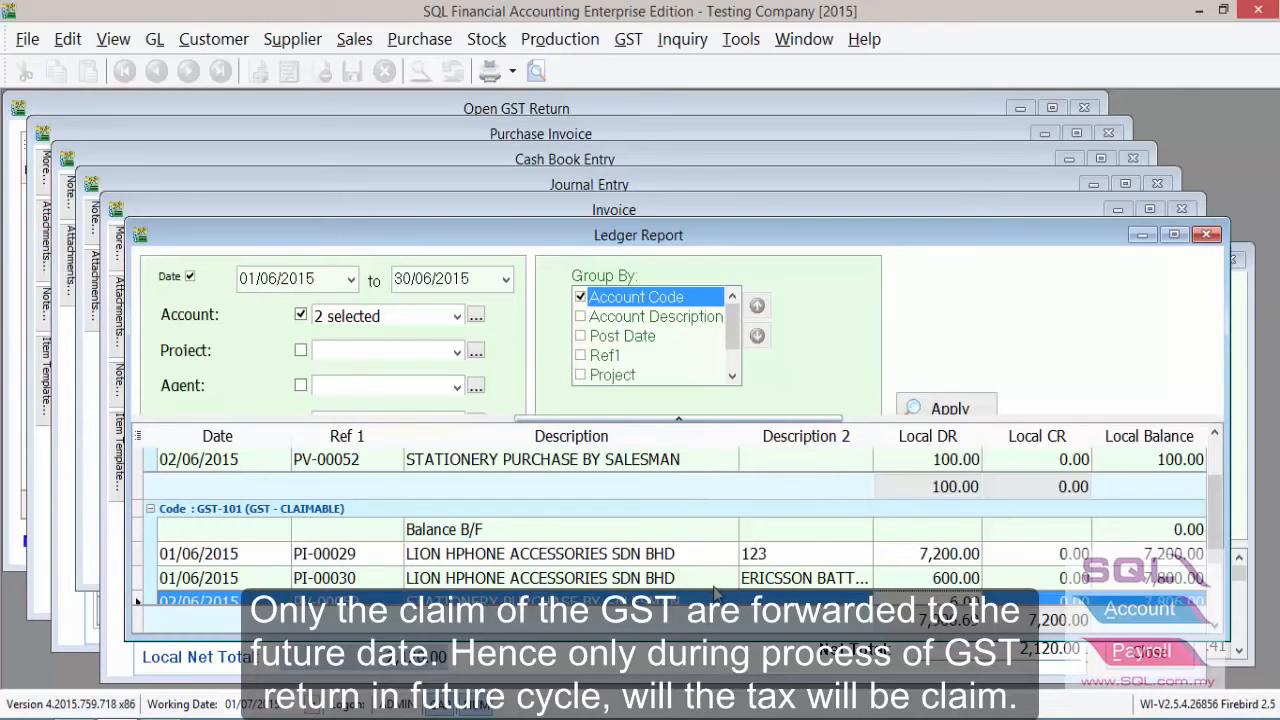
pyautogui.click(664, 460)
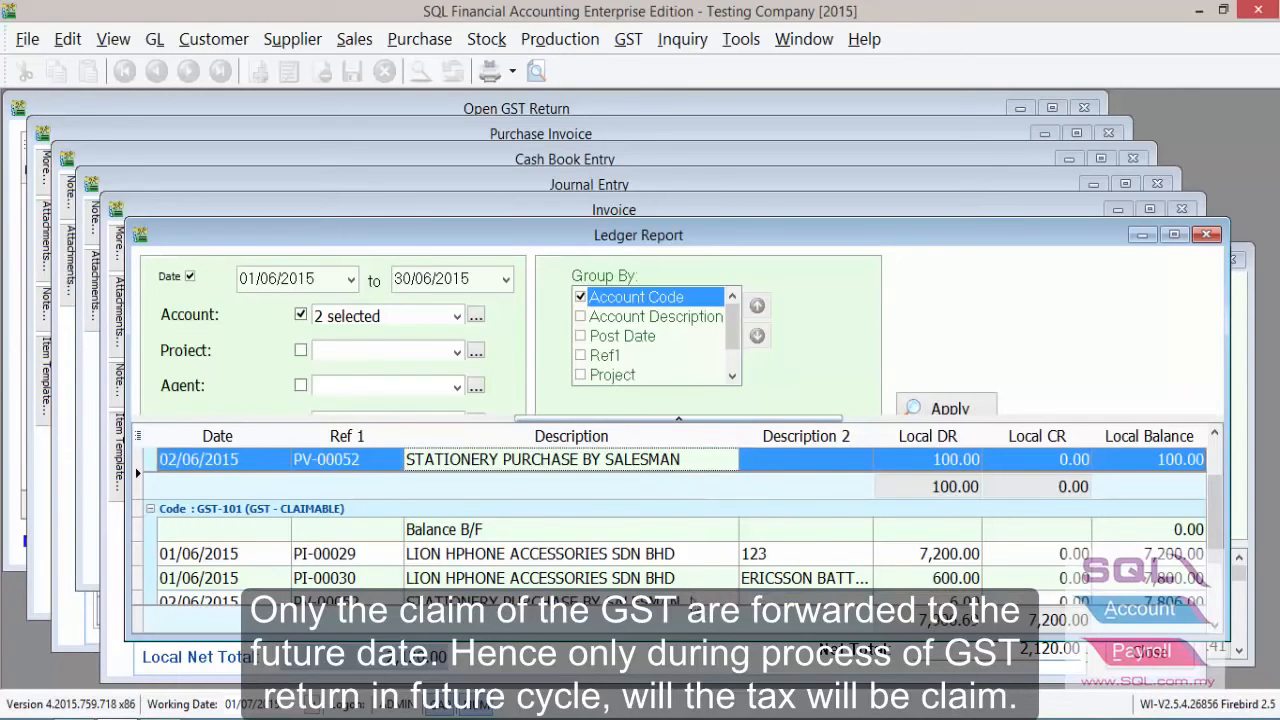
pyautogui.click(692, 602)
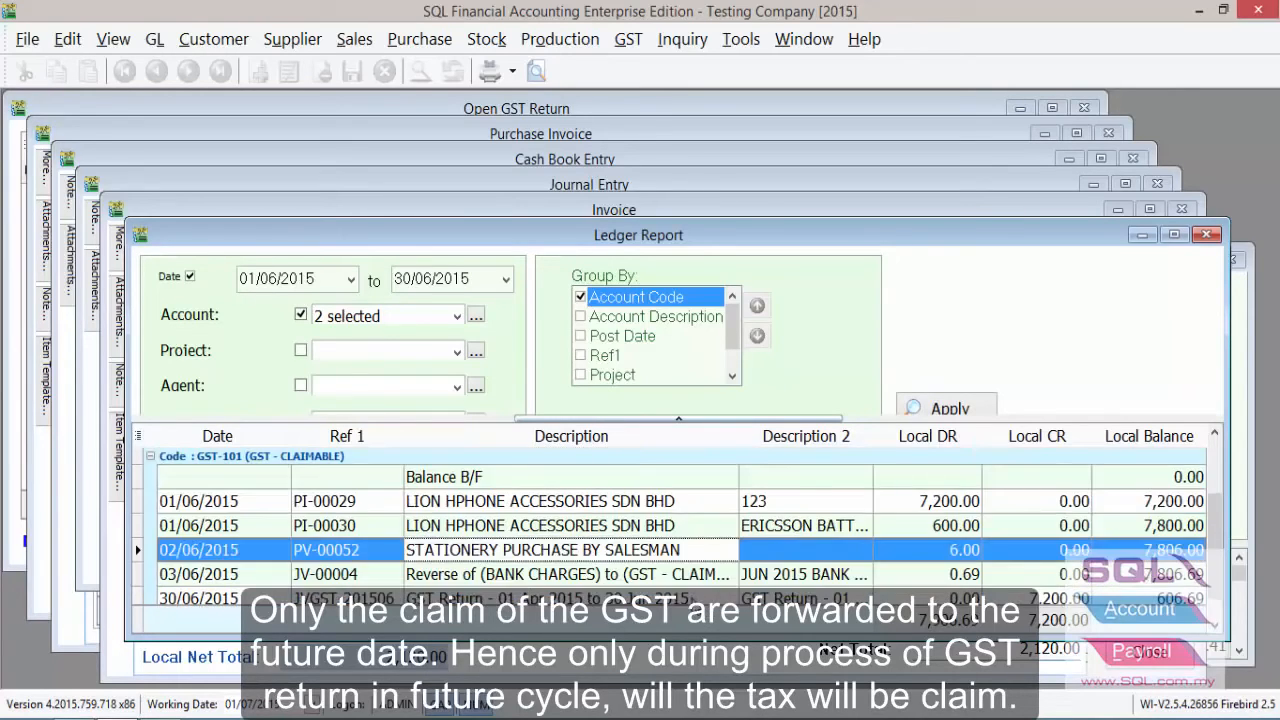
pyautogui.click(980, 560)
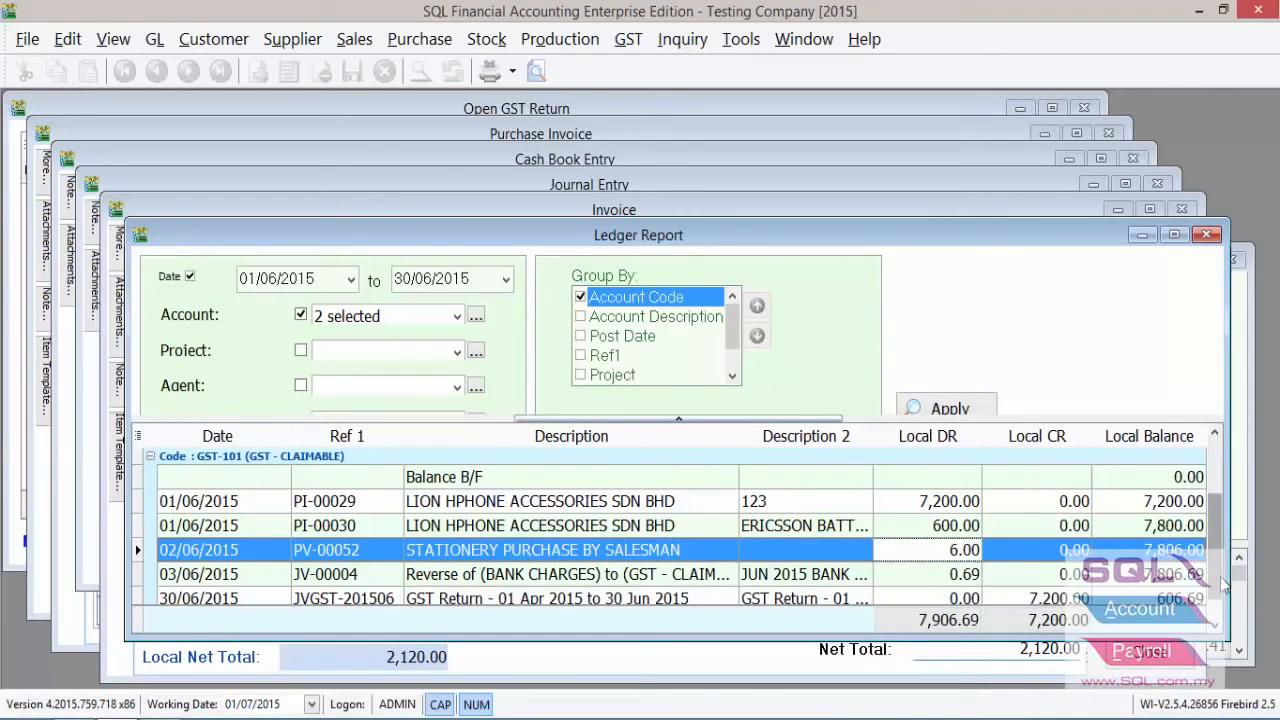
pyautogui.scroll(-1, 1224, 588)
pyautogui.scroll(1, 1222, 595)
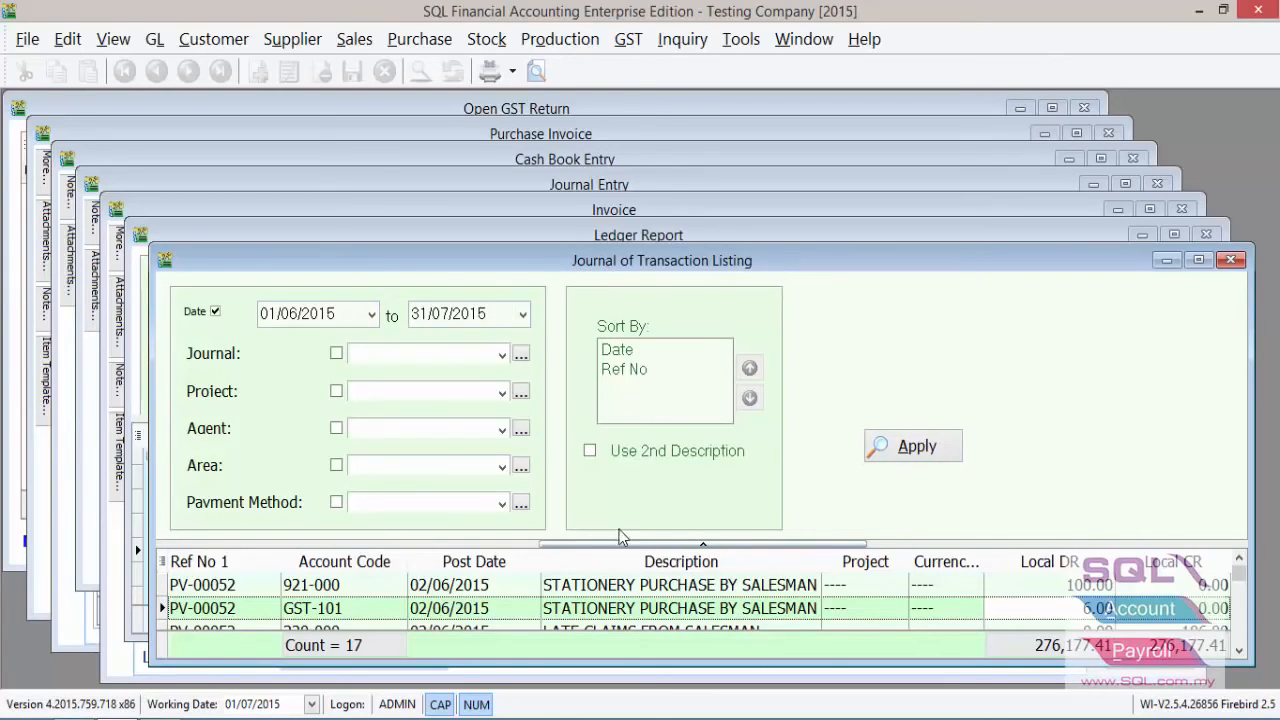
# Widen the Description column in the Journal of Transaction Listing and preview the GST-Different-Post-Date-and-Tax-Date-Exception-Report
pyautogui.click(310, 586)
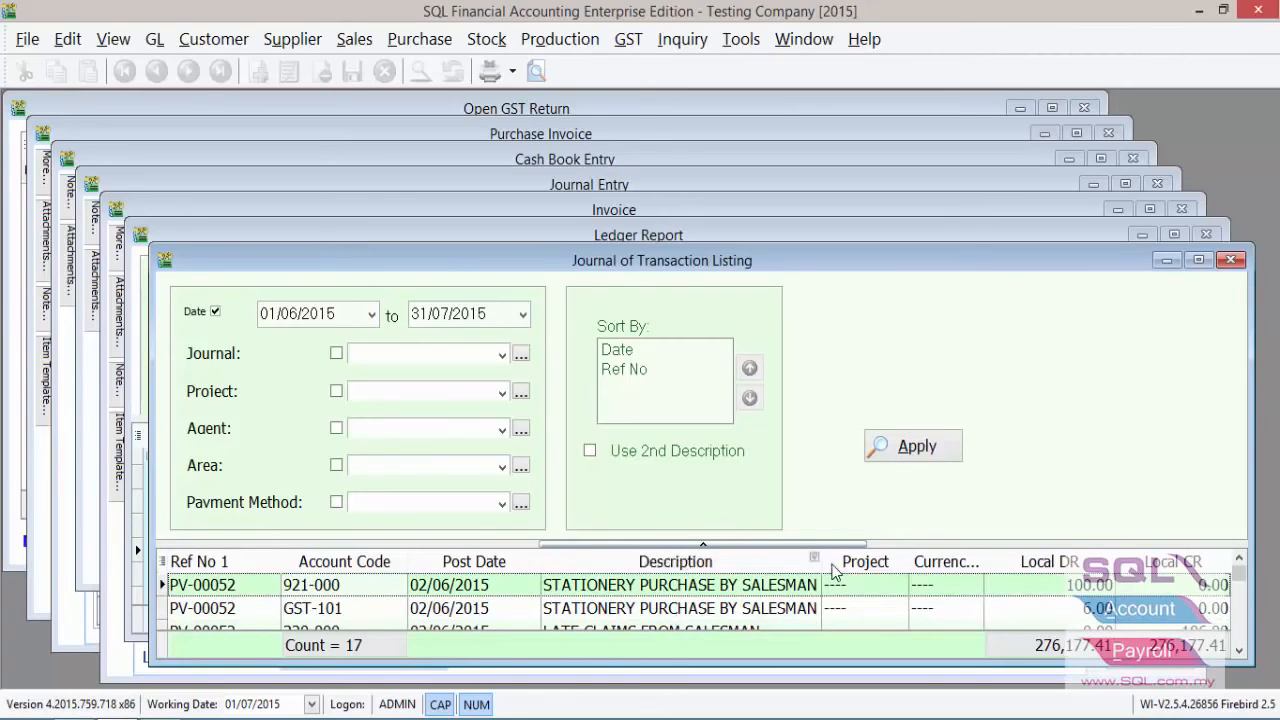
pyautogui.moveTo(902, 561); pyautogui.dragTo(880, 585)
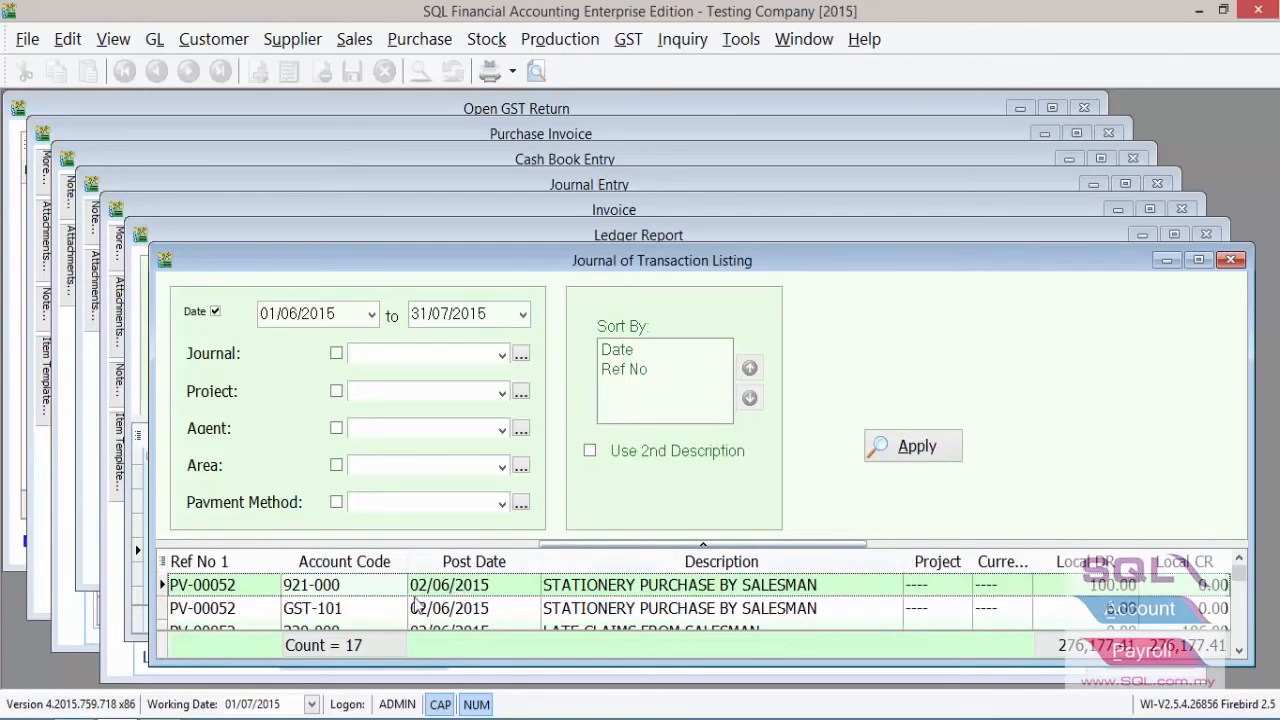
pyautogui.click(536, 71)
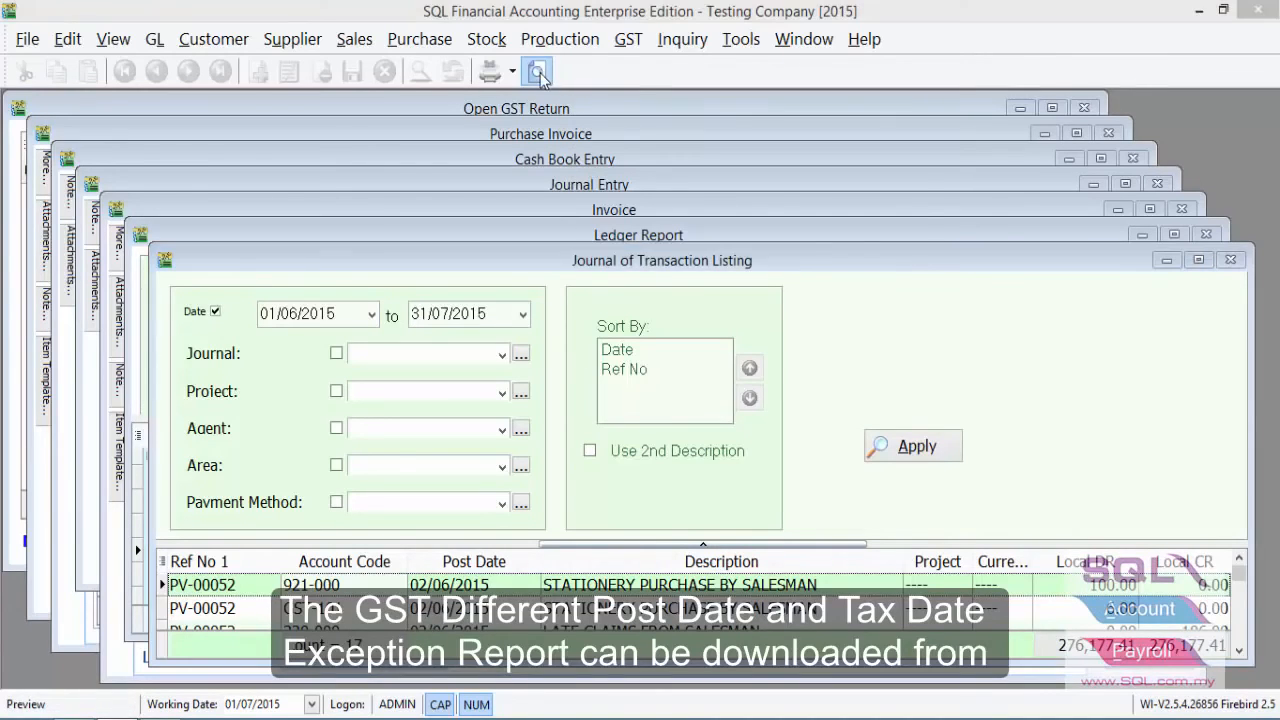
pyautogui.click(545, 226)
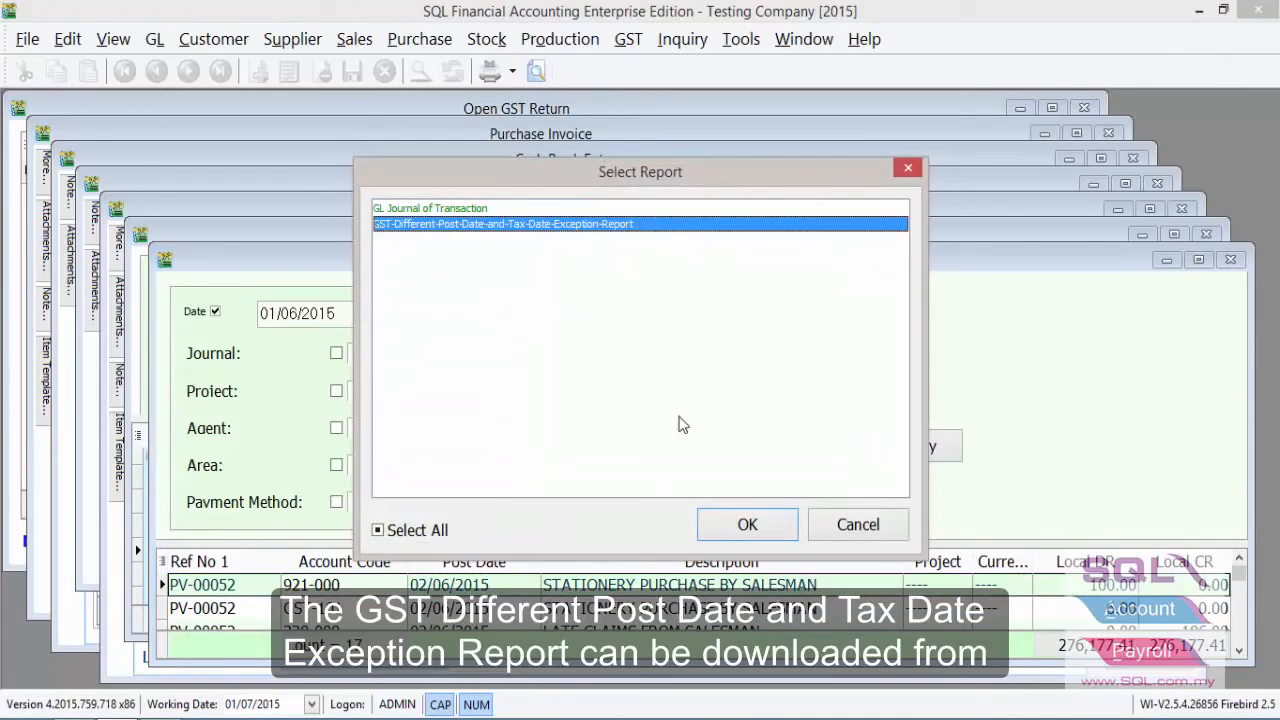
pyautogui.click(743, 535)
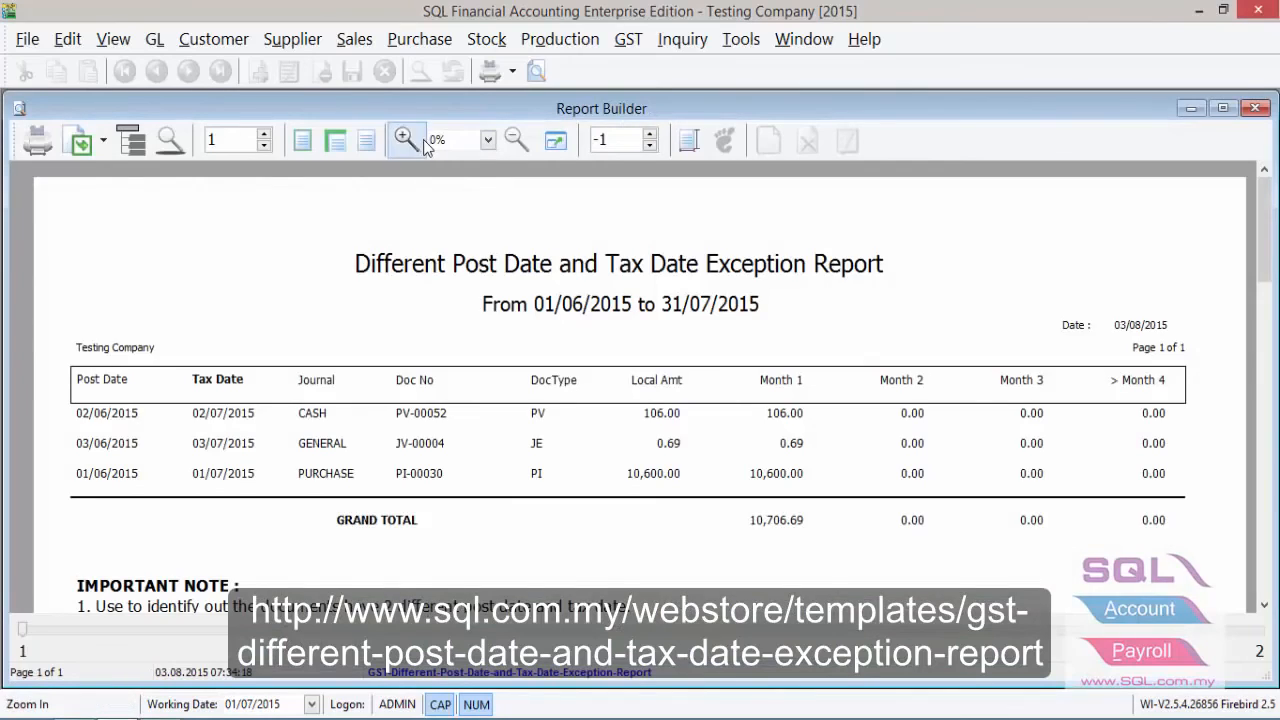
# Enlarge the exception report preview to 175% and compare the Post Date and Tax Date columns of the listed documents
pyautogui.click(418, 141)
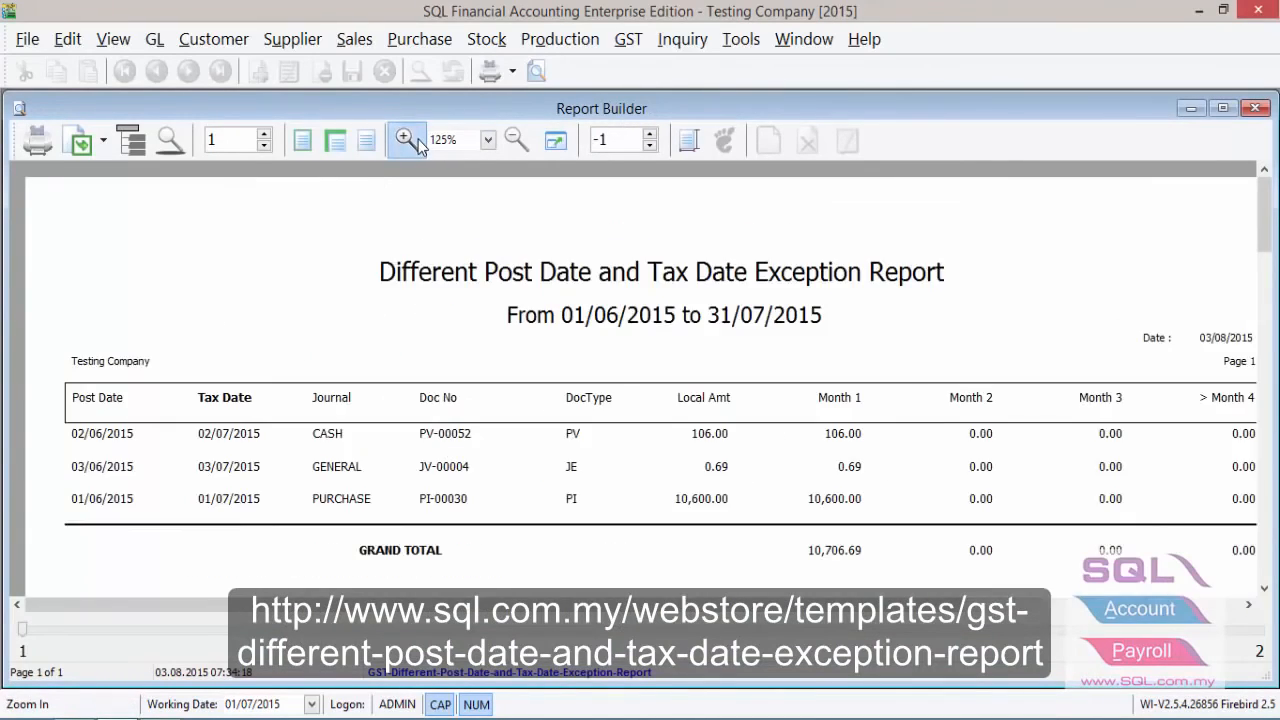
pyautogui.click(417, 139)
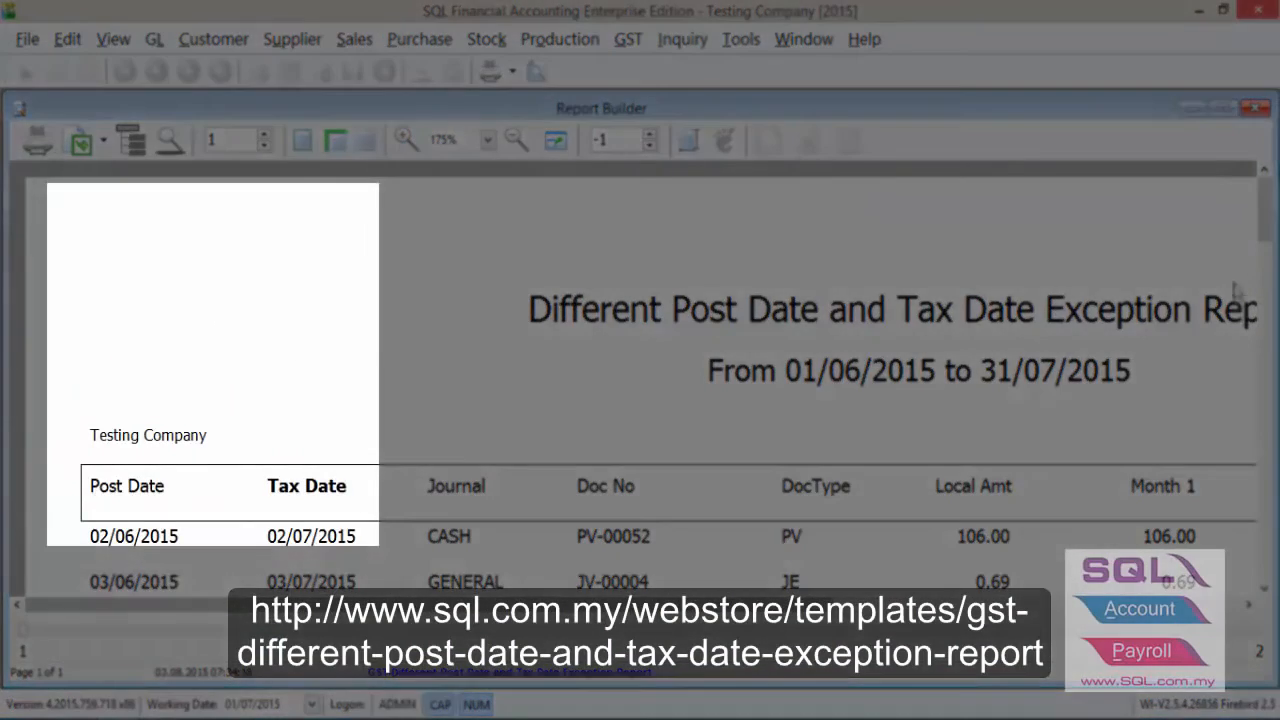
pyautogui.scroll(-5, 167, 370)
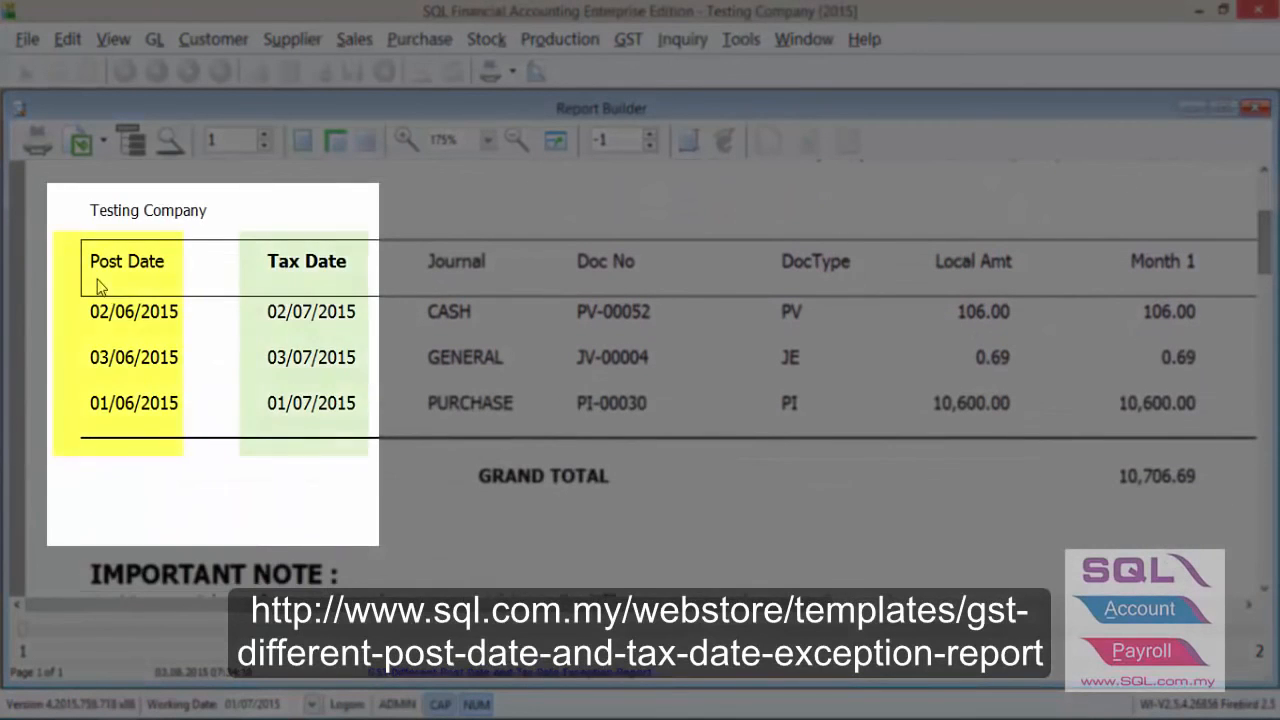